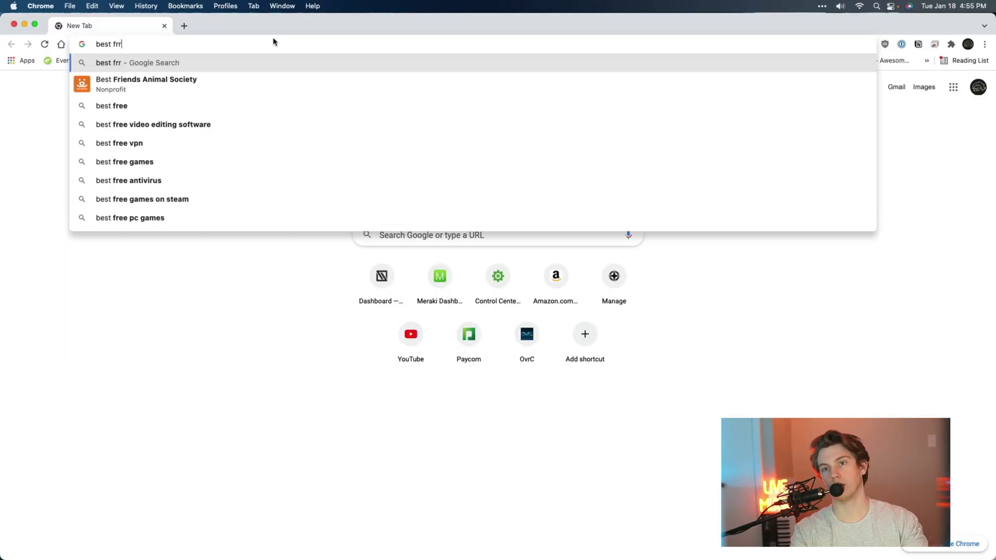
# Search Google for "best free daws" and open the LANDR Blog article on the 12 best free DAWs.
pyautogui.write('ee')
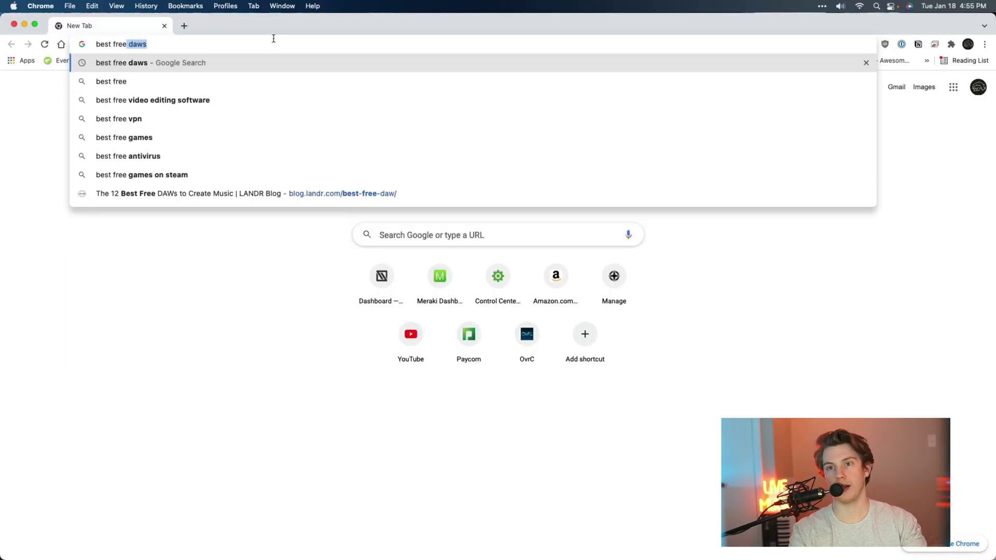
pyautogui.press('Return')
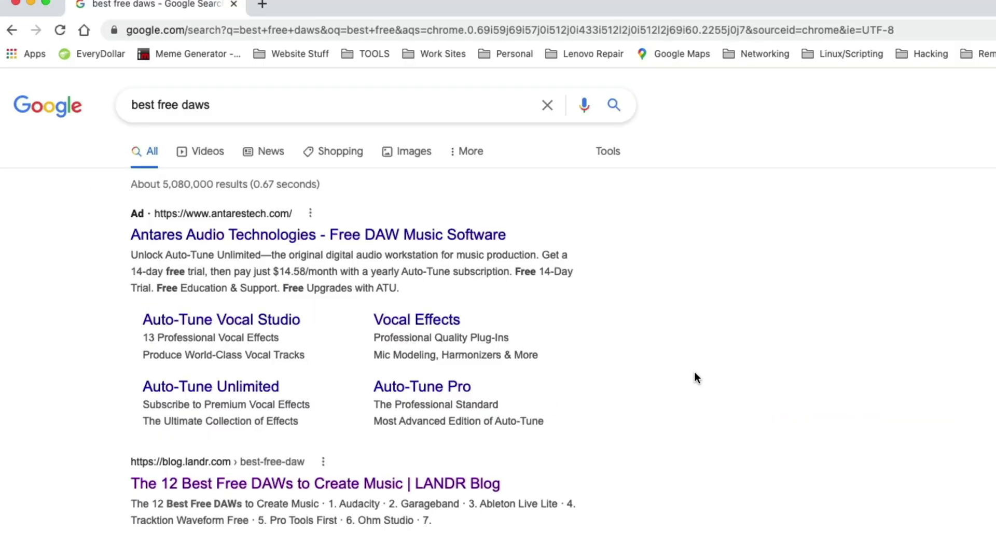
pyautogui.click(342, 485)
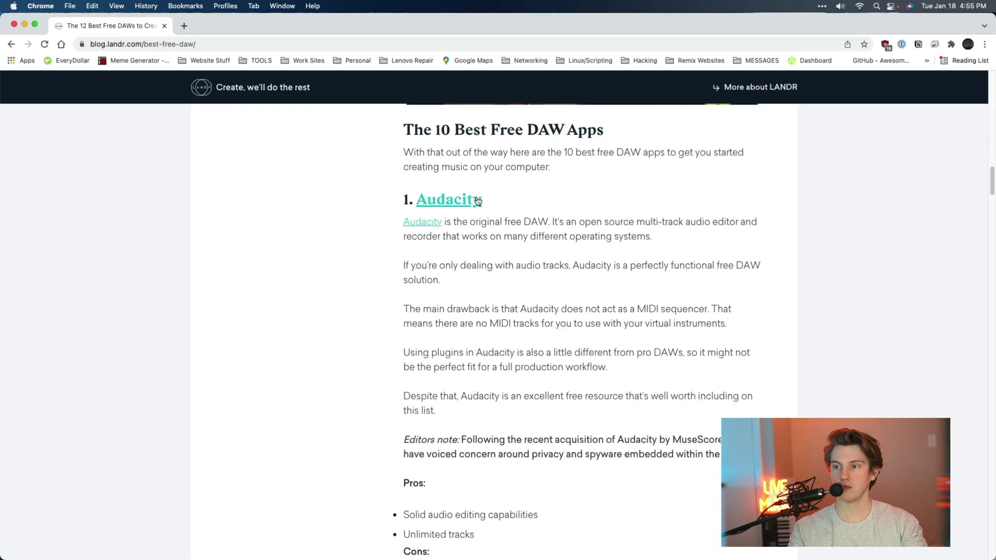
# Open the Audacity website in a new tab from the article's first entry and look over its home page.
pyautogui.rightClick(478, 202)
pyautogui.click(505, 205)
pyautogui.click(228, 25)
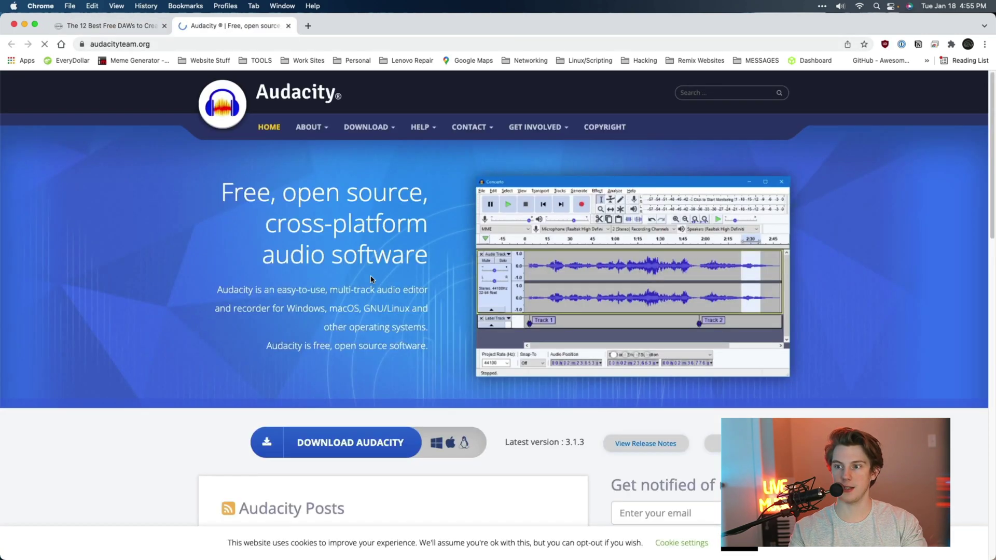
pyautogui.scroll(-5, 348, 395)
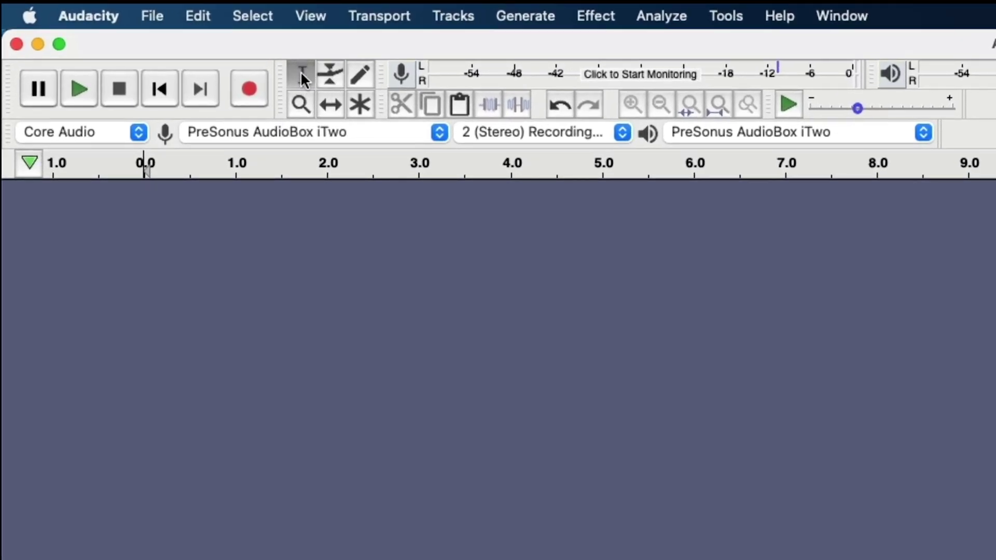
# In Audacity, record a voice clip about 3 seconds long on a new audio track and play it from near its start.
pyautogui.click(624, 82)
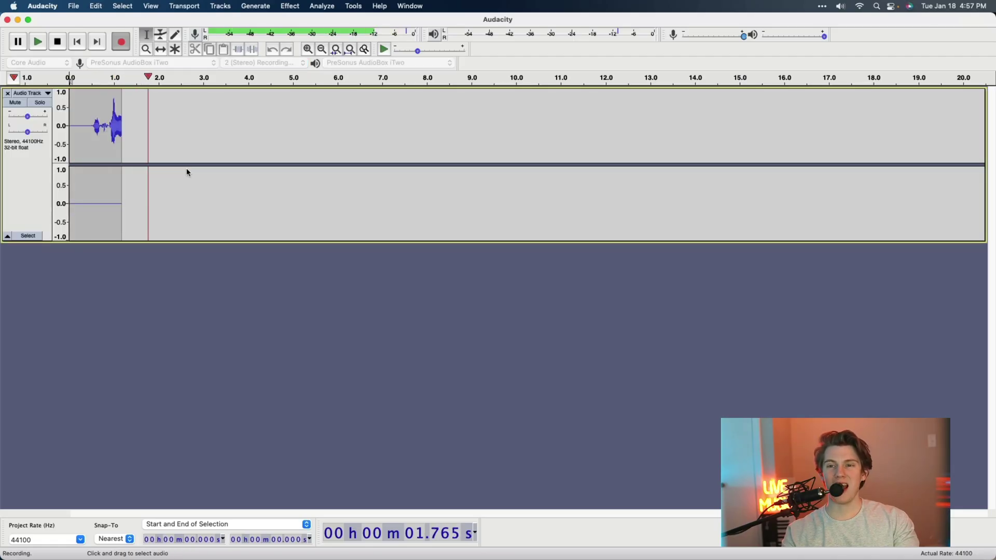
pyautogui.press('space')
pyautogui.click(83, 156)
pyautogui.press('space')
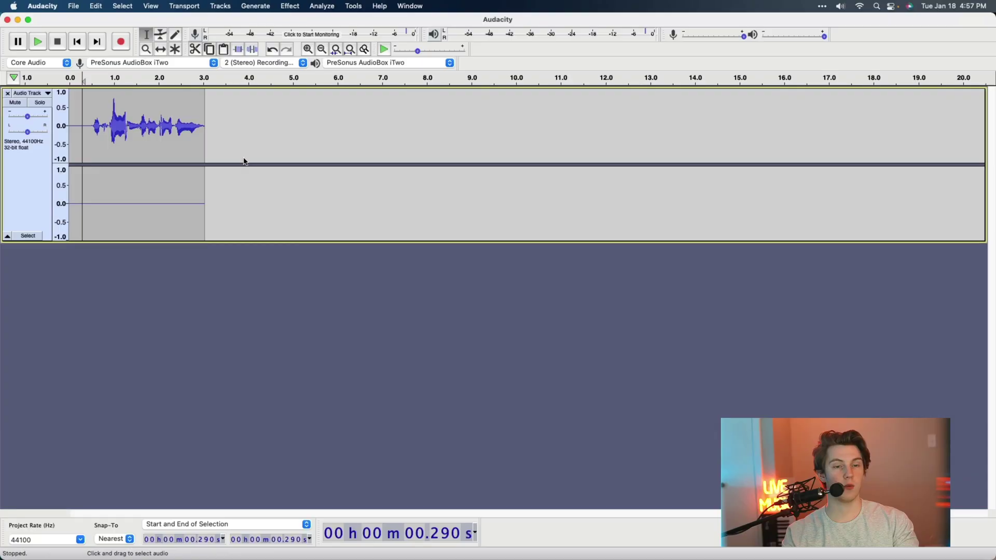
# Continue recording on the same audio track until the audio reaches about 5.3 seconds.
pyautogui.click(103, 268)
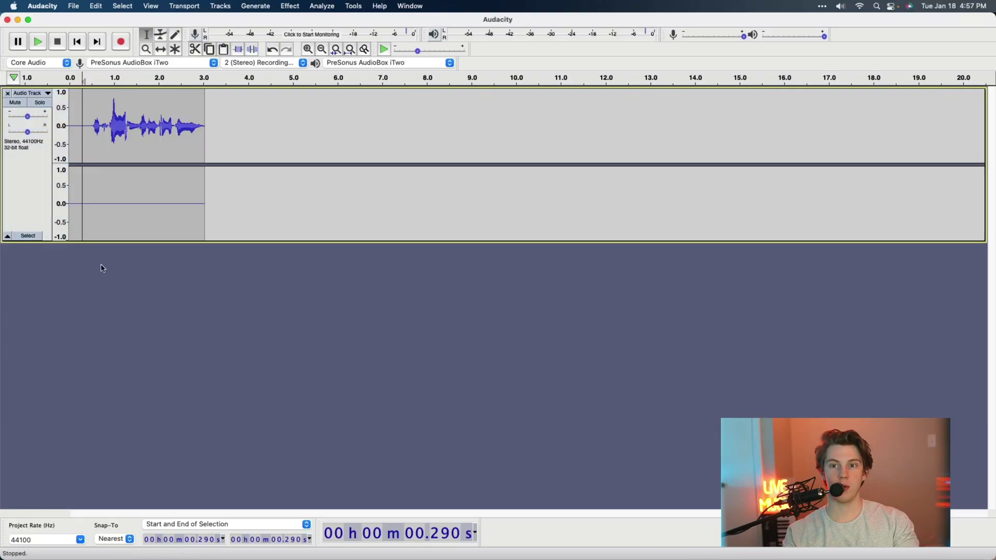
pyautogui.click(123, 47)
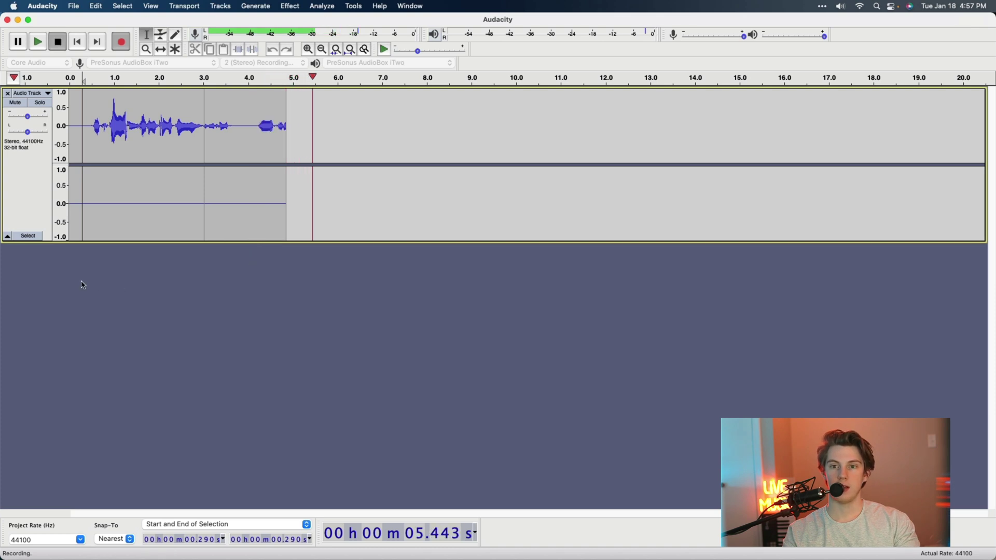
pyautogui.press('space')
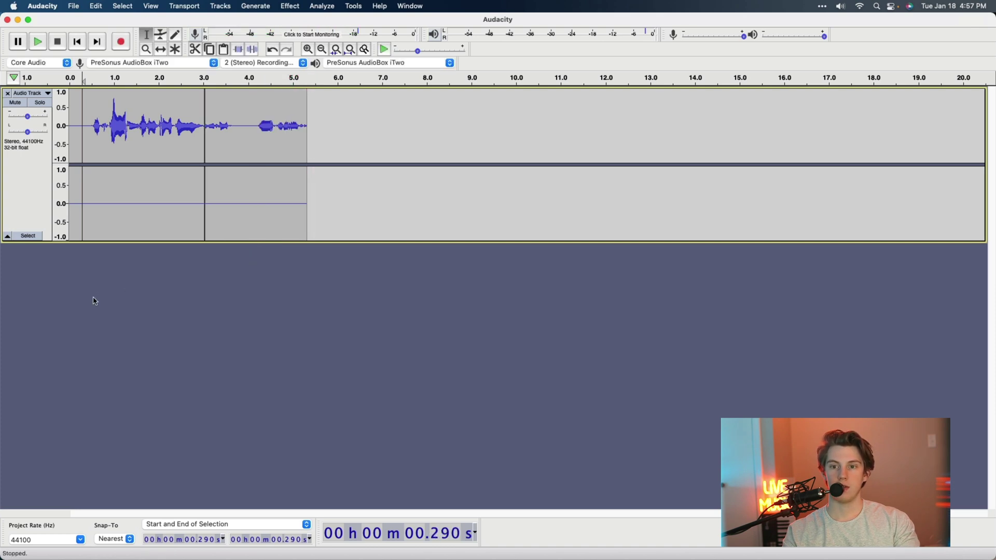
# Record a voice clip about 3.4 seconds long on a new second track below the first.
pyautogui.click(74, 6)
pyautogui.moveTo(122, 6)
pyautogui.moveTo(184, 6)
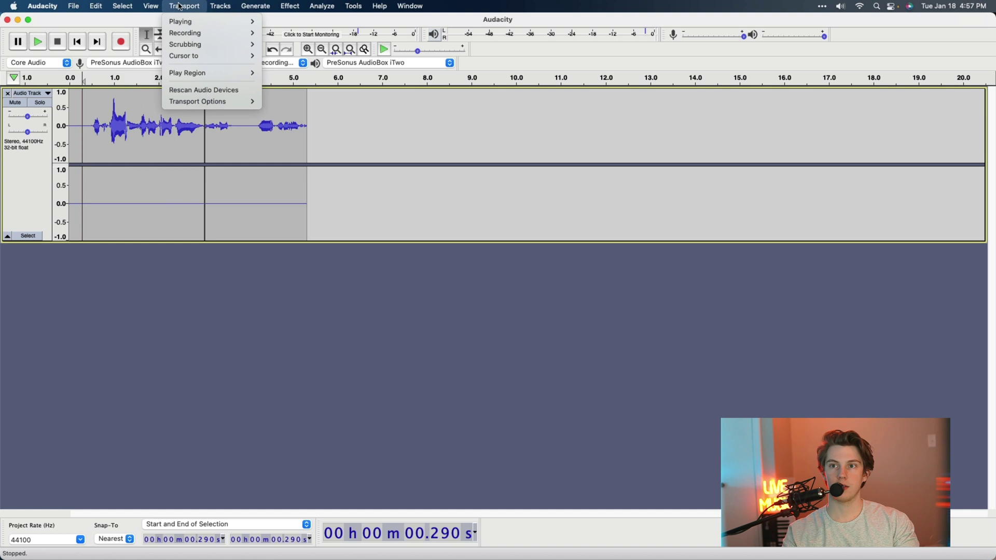
pyautogui.moveTo(241, 35)
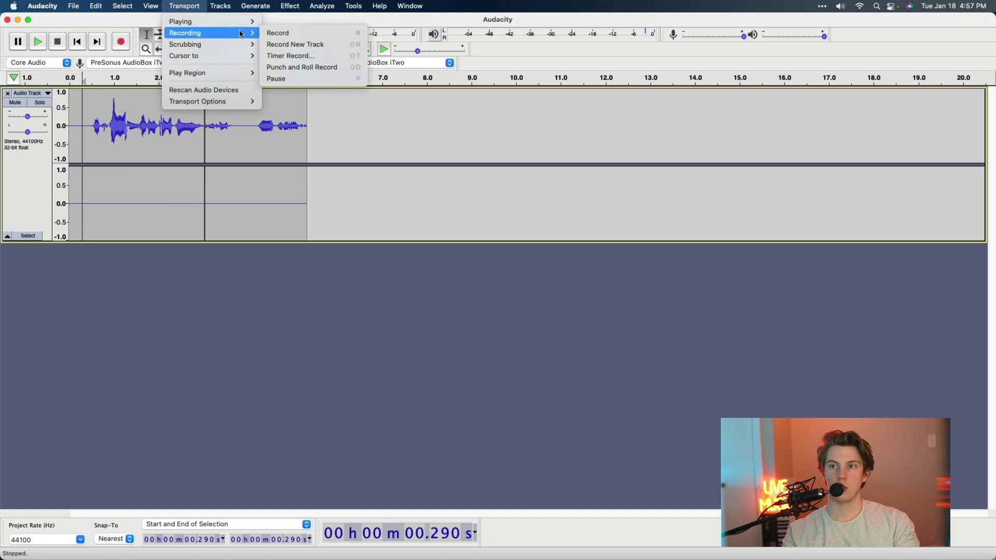
pyautogui.click(290, 45)
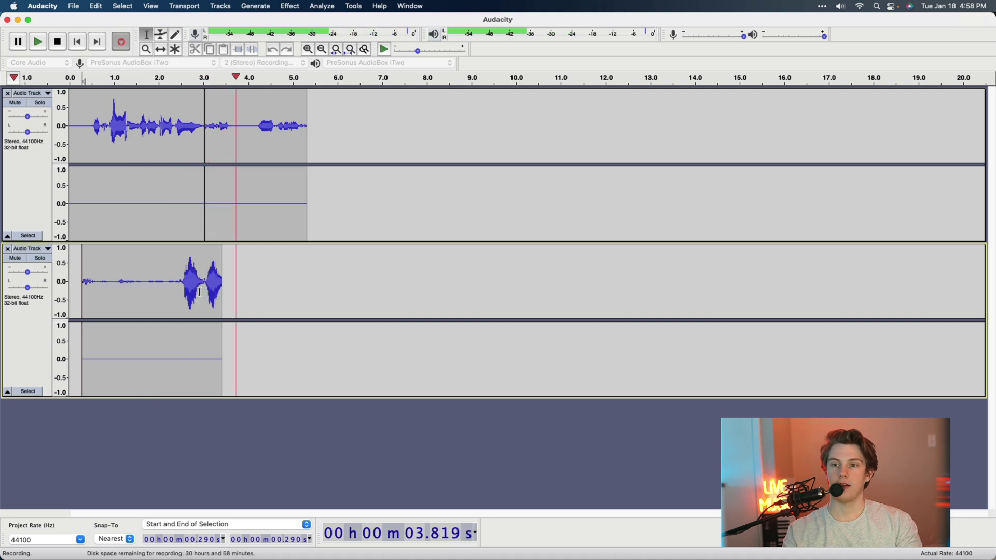
pyautogui.press('space')
# Play back the recordings from near the start, and delete the second audio track.
pyautogui.click(73, 291)
pyautogui.press('space')
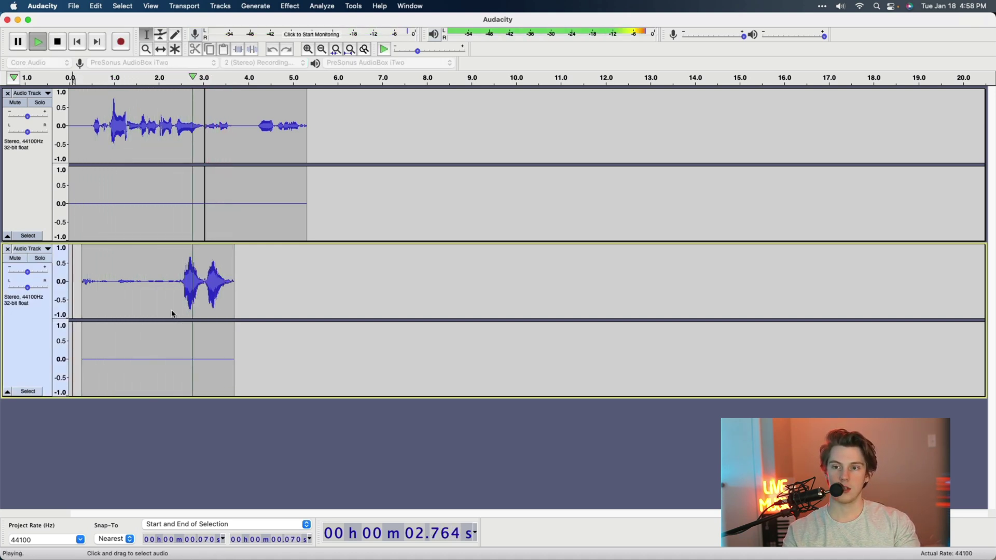
pyautogui.press('space')
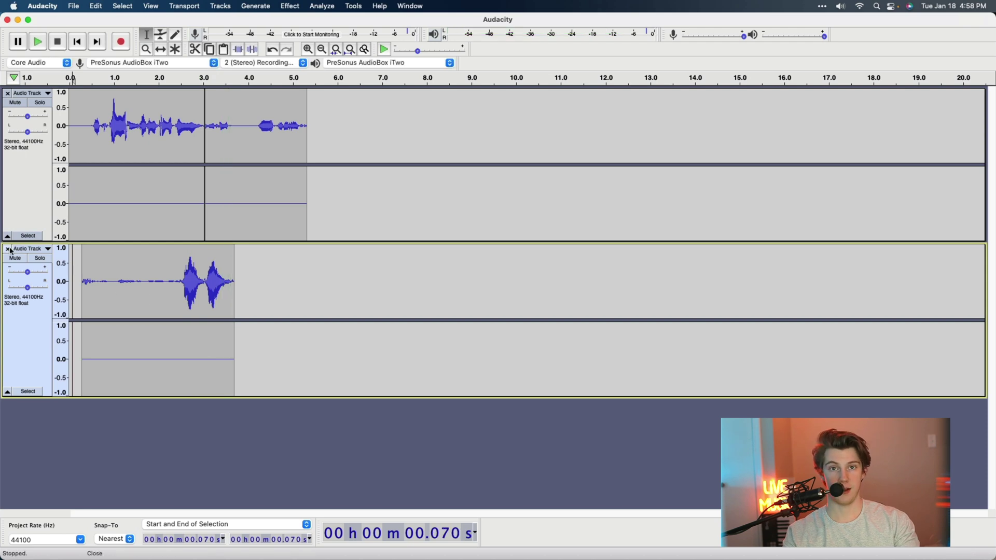
pyautogui.click(8, 249)
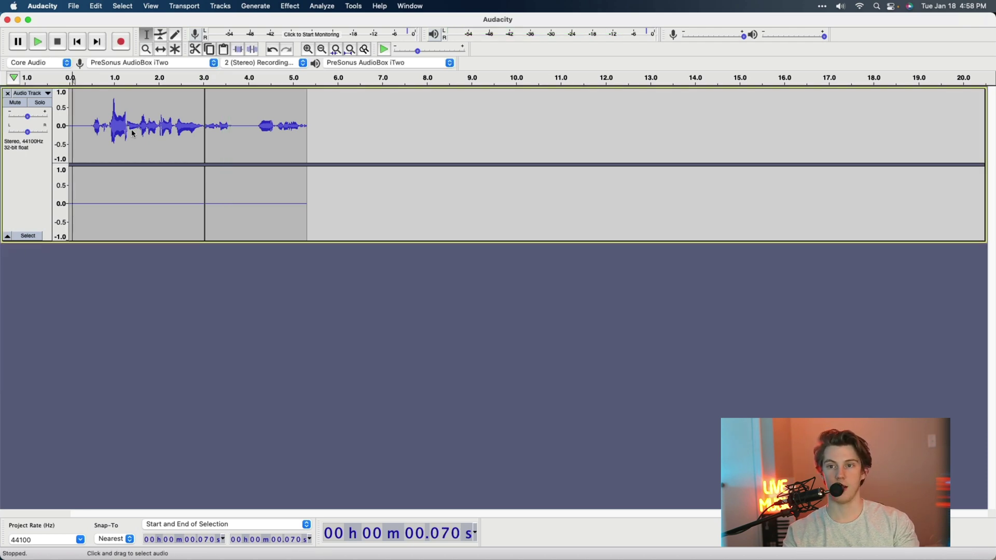
# Split the stereo track into two mono tracks and delete the silent lower one.
pyautogui.click(139, 149)
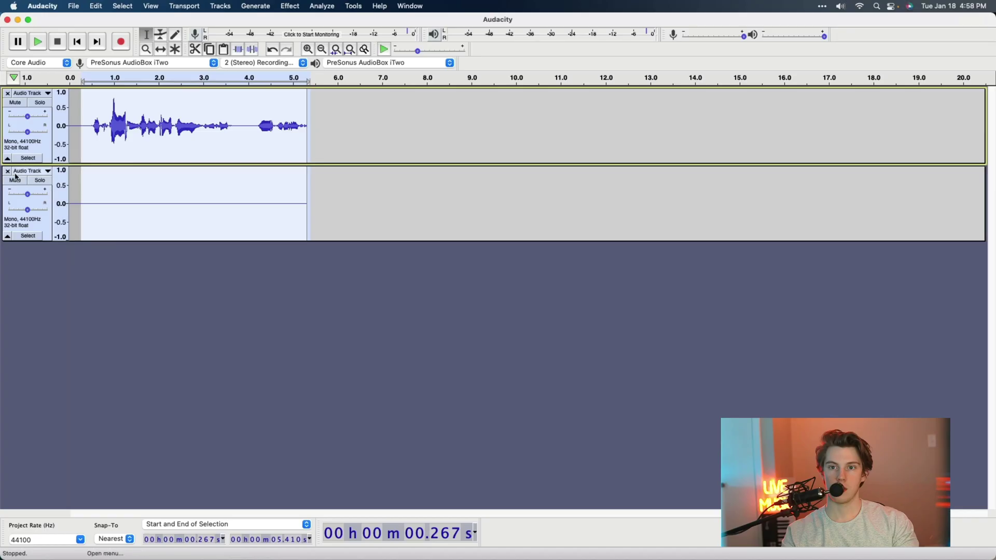
pyautogui.click(7, 169)
# Play back the selected audio on the remaining mono track, then stop playback.
pyautogui.press('space')
pyautogui.press('space')
pyautogui.press('space')
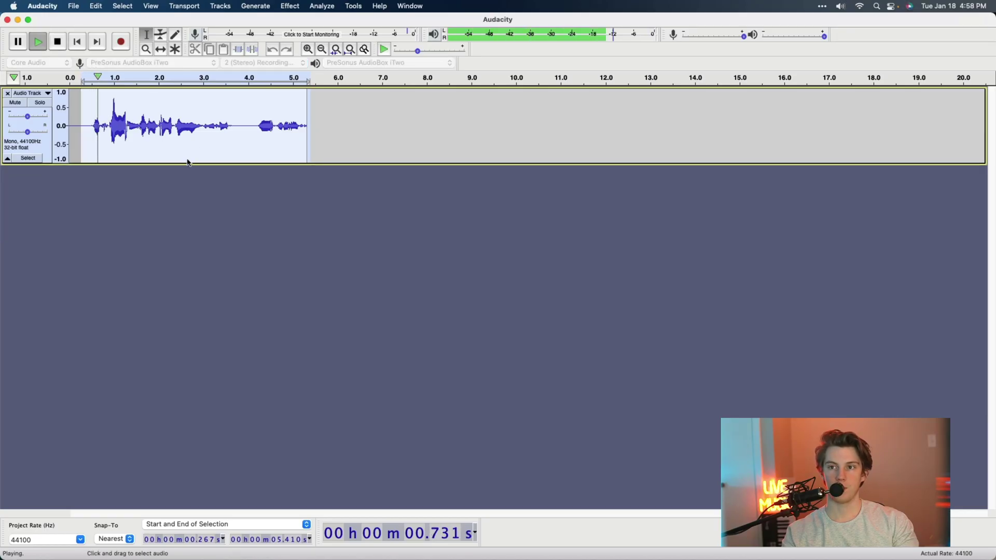
pyautogui.press('space')
pyautogui.click(354, 6)
pyautogui.moveTo(304, 4)
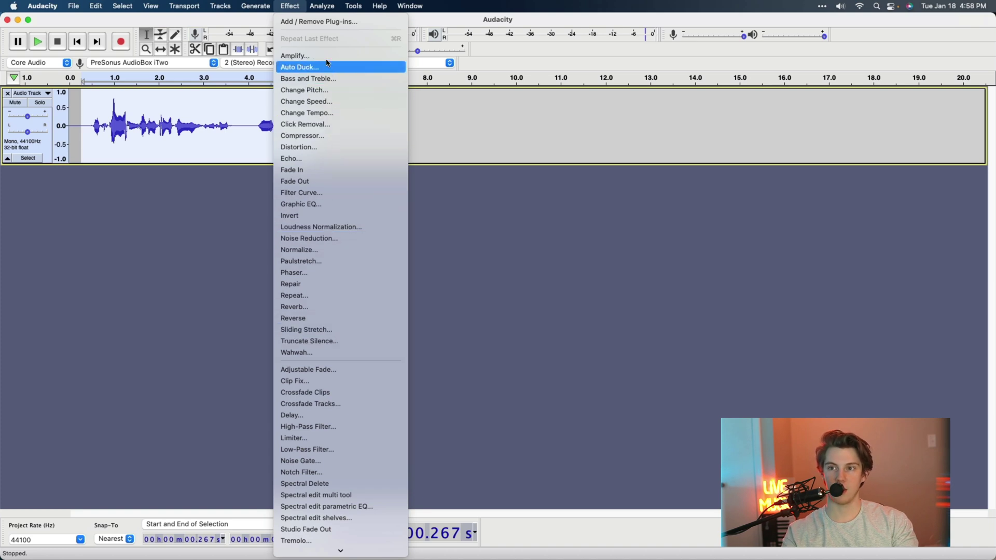
pyautogui.scroll(-1, 336, 294)
pyautogui.scroll(1, 316, 78)
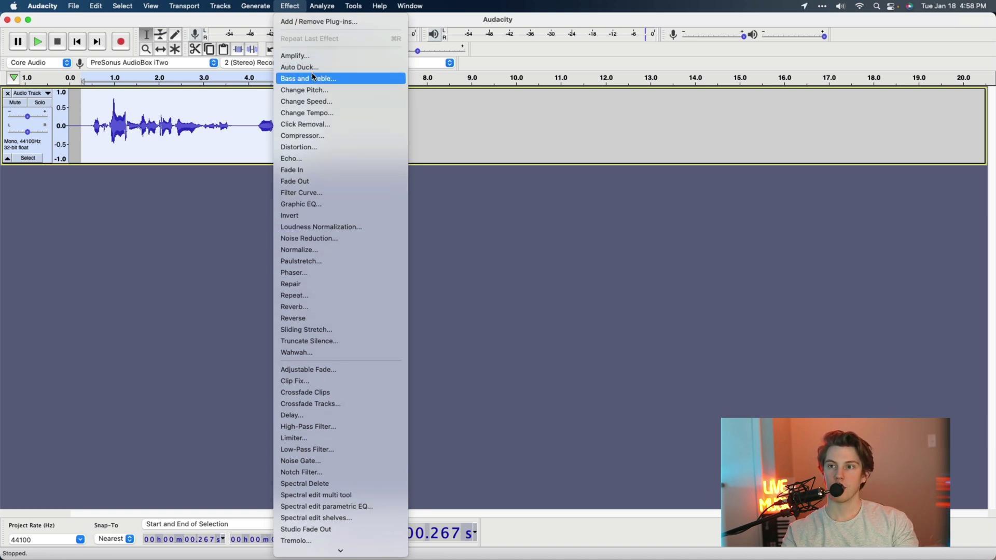
pyautogui.click(309, 57)
pyautogui.moveTo(506, 273)
pyautogui.mouseDown()
pyautogui.moveTo(573, 270)
pyautogui.moveTo(453, 271)
pyautogui.moveTo(567, 273)
pyautogui.moveTo(490, 279)
pyautogui.mouseUp()
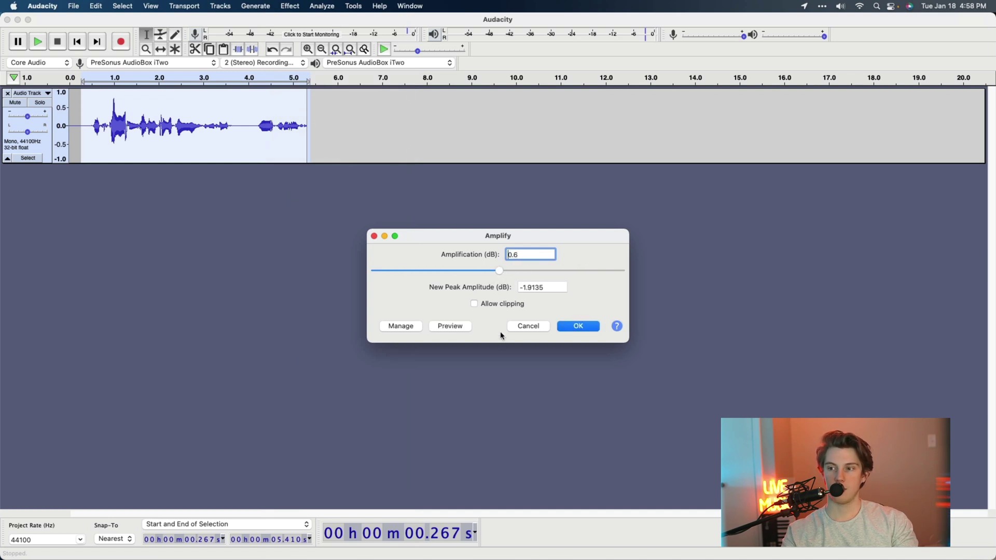
pyautogui.click(528, 326)
# Preview and apply the Amplify effect to the selected audio with 2.514 dB amplification and a new peak amplitude of 0.0 dB.
pyautogui.click(322, 6)
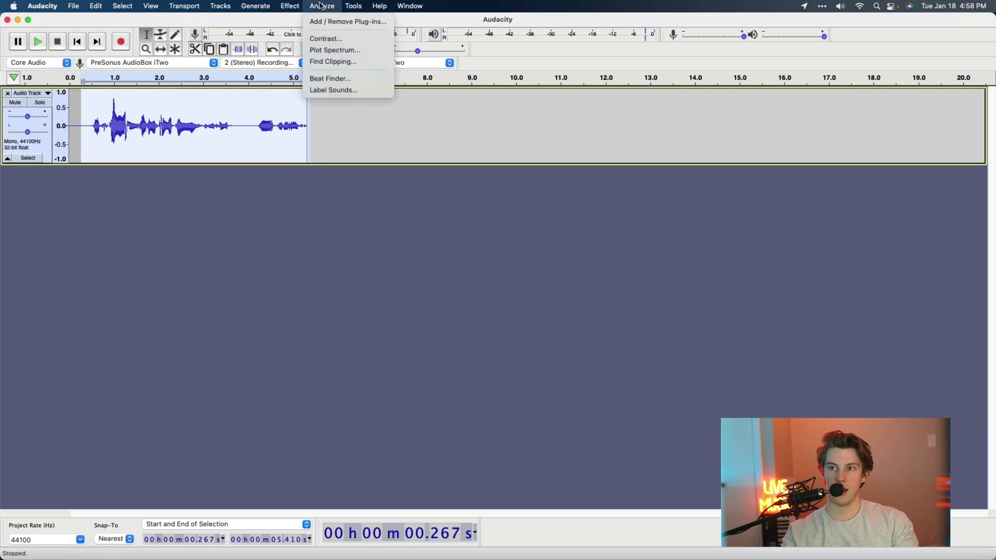
pyautogui.moveTo(306, 6)
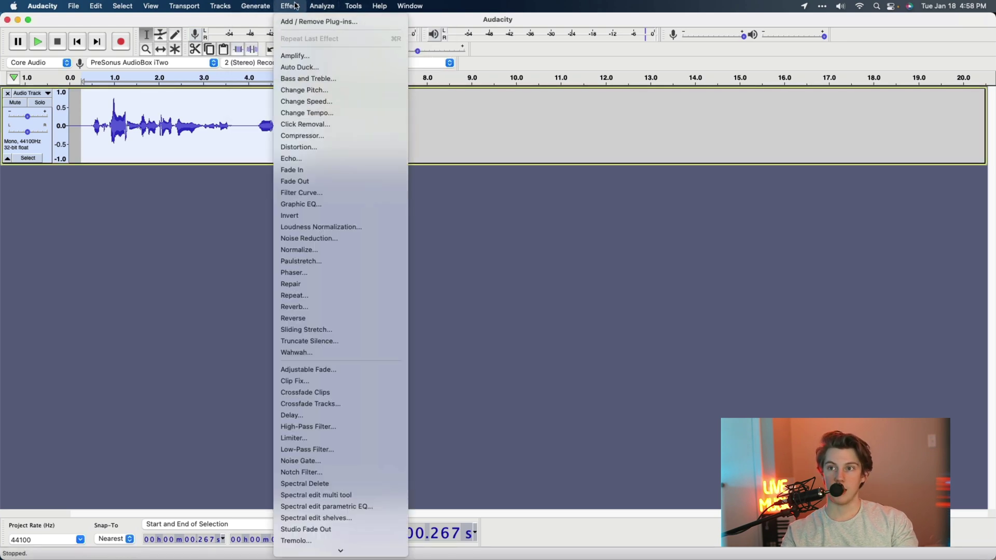
pyautogui.click(423, 187)
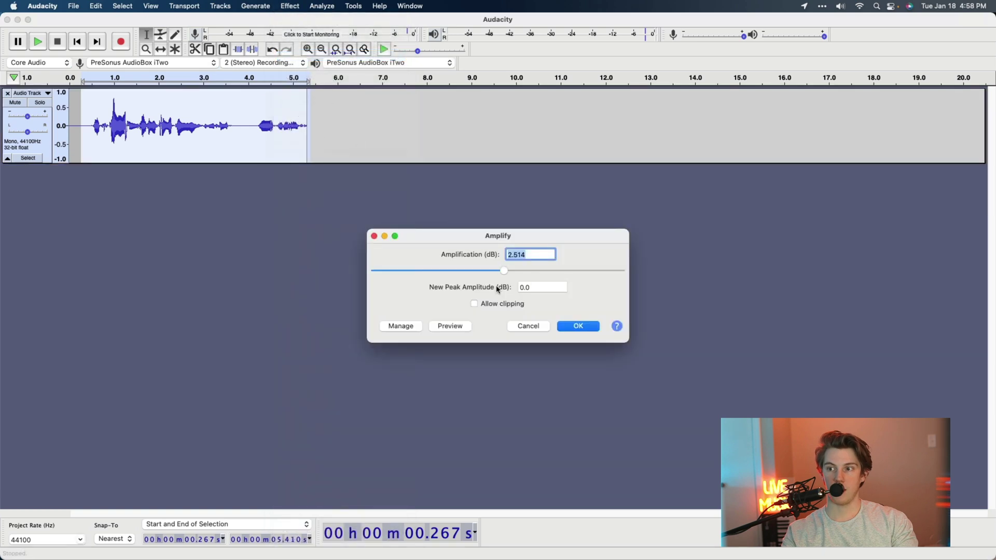
pyautogui.press('Tab')
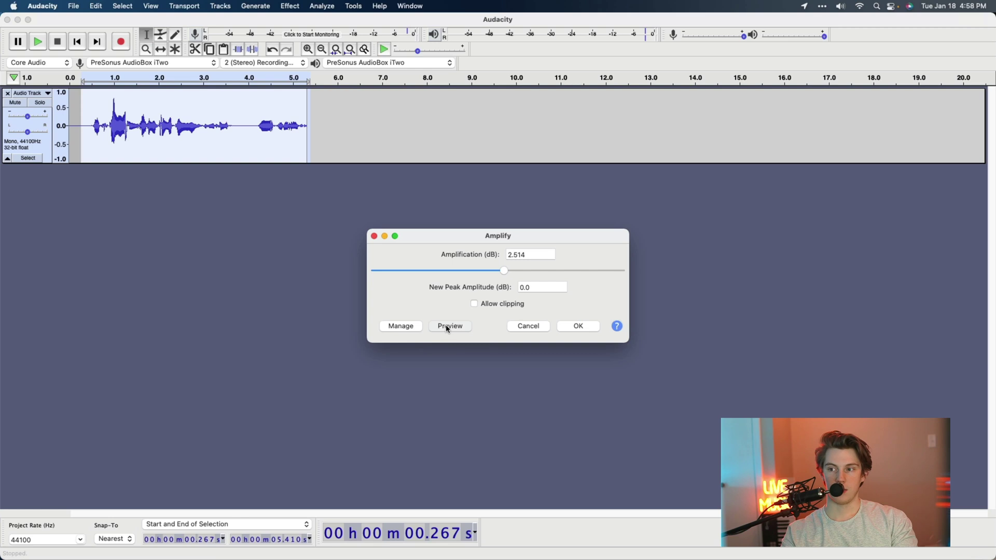
pyautogui.click(448, 327)
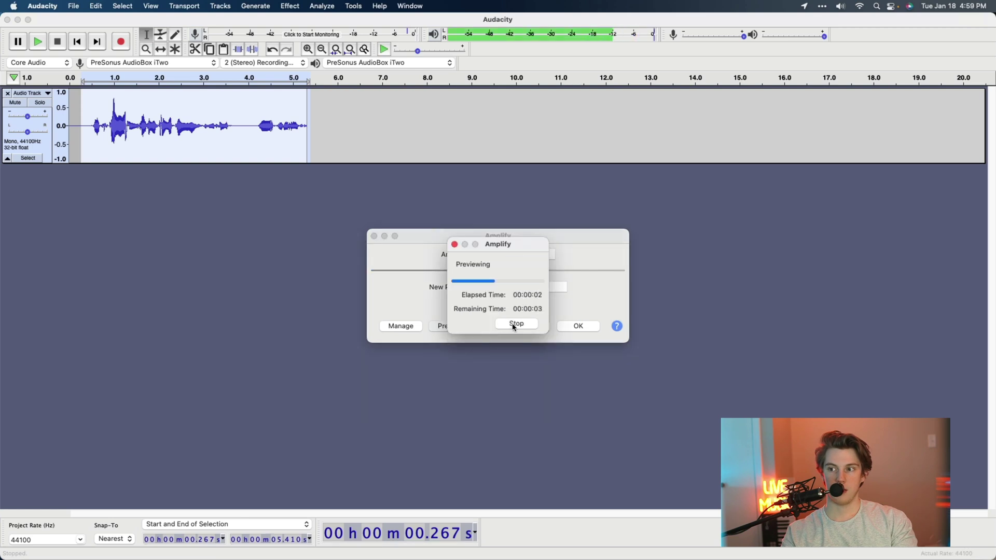
pyautogui.click(515, 324)
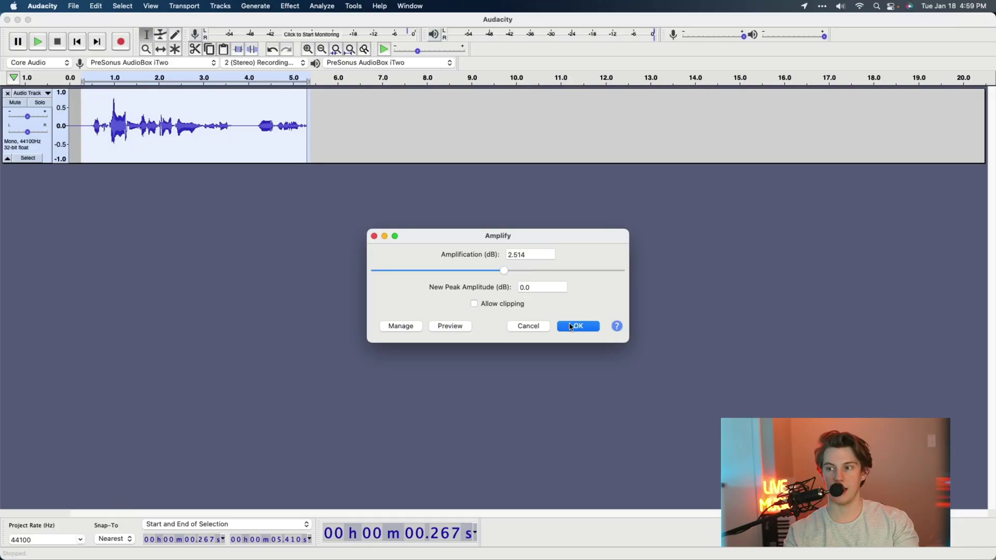
pyautogui.click(573, 326)
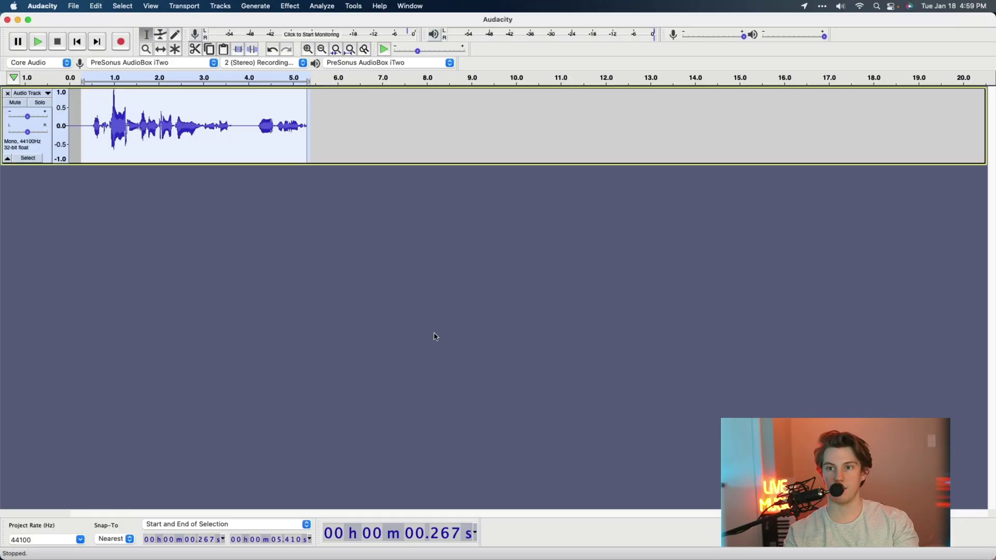
# Select the audio from about 0.4 to 5.5 seconds, and extend the selection to the entire clip.
pyautogui.click(103, 109)
pyautogui.moveTo(86, 115); pyautogui.dragTo(311, 116)
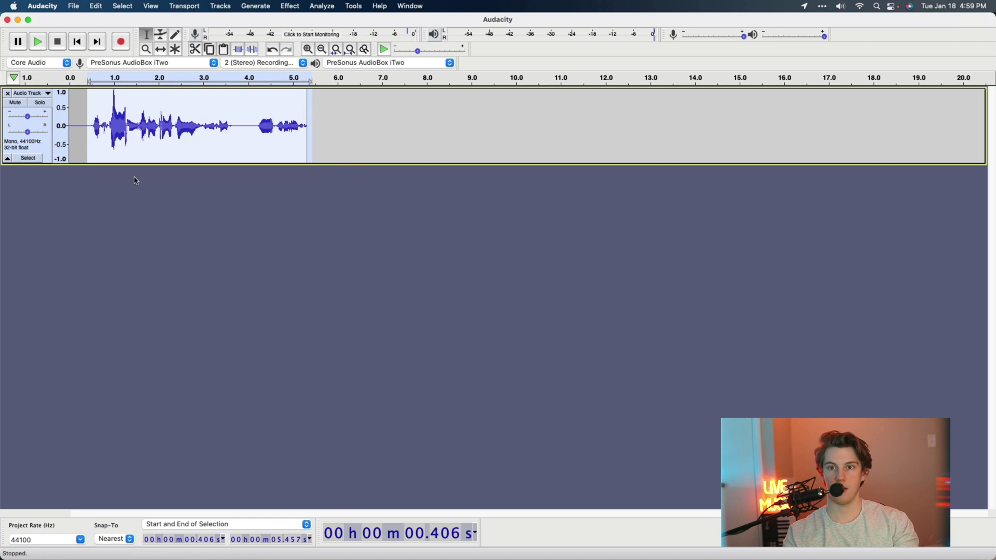
pyautogui.click(8, 162)
pyautogui.click(9, 106)
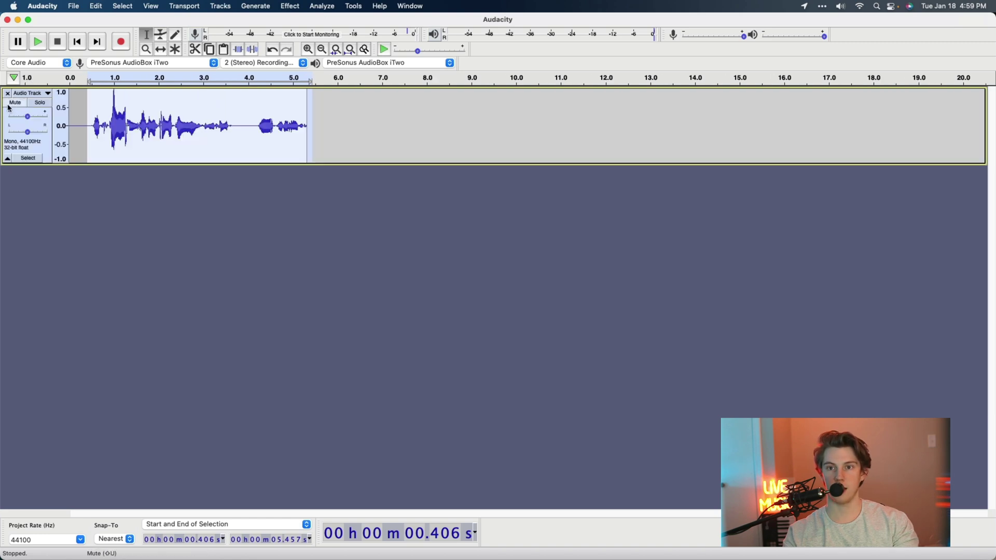
pyautogui.click(35, 158)
pyautogui.click(313, 170)
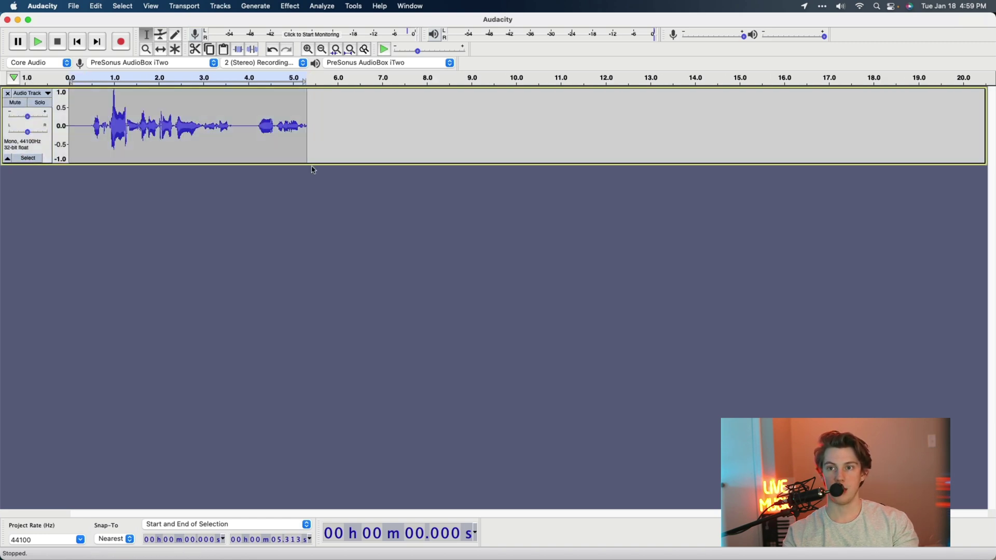
pyautogui.click(194, 4)
pyautogui.moveTo(289, 5)
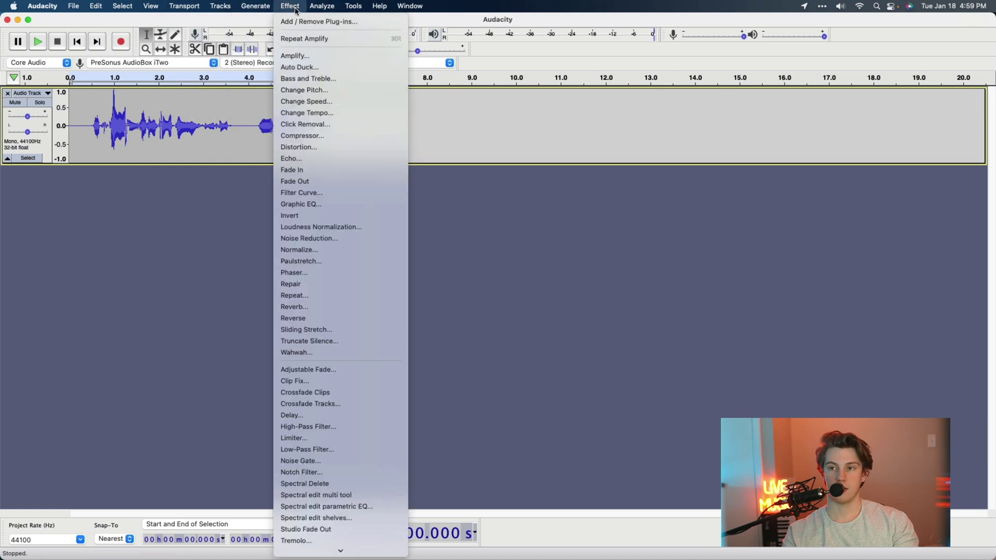
pyautogui.scroll(-1, 352, 256)
pyautogui.scroll(1, 356, 273)
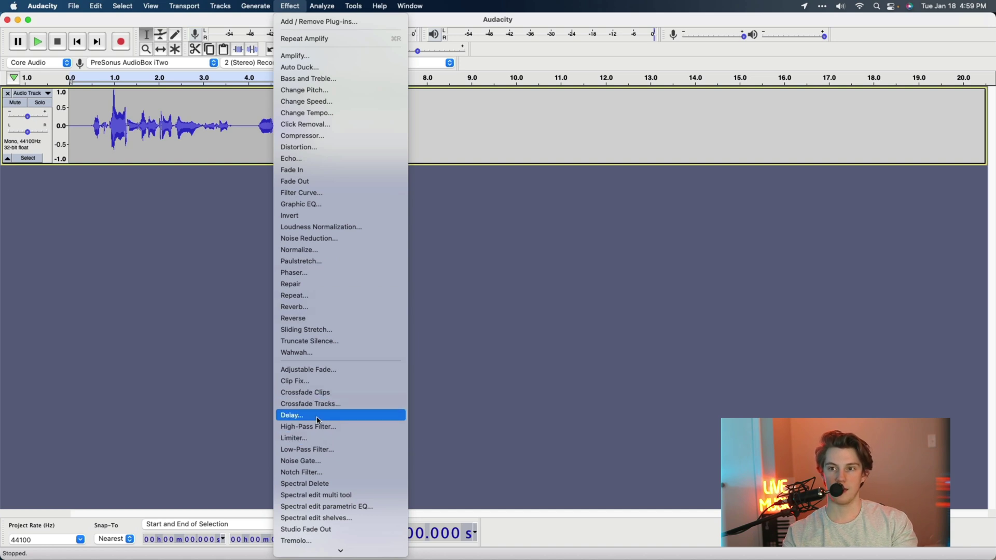
# Preview and apply a Regular Delay to the entire clip with -6.00 dB per echo, 0.300 s delay time and 5 echoes.
pyautogui.click(119, 124)
pyautogui.click(280, 5)
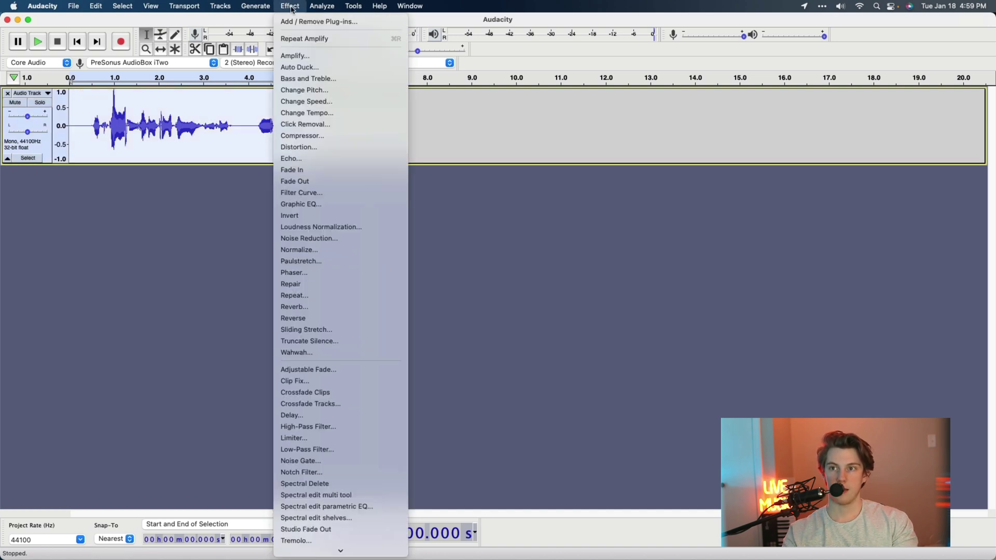
pyautogui.scroll(-1, 331, 363)
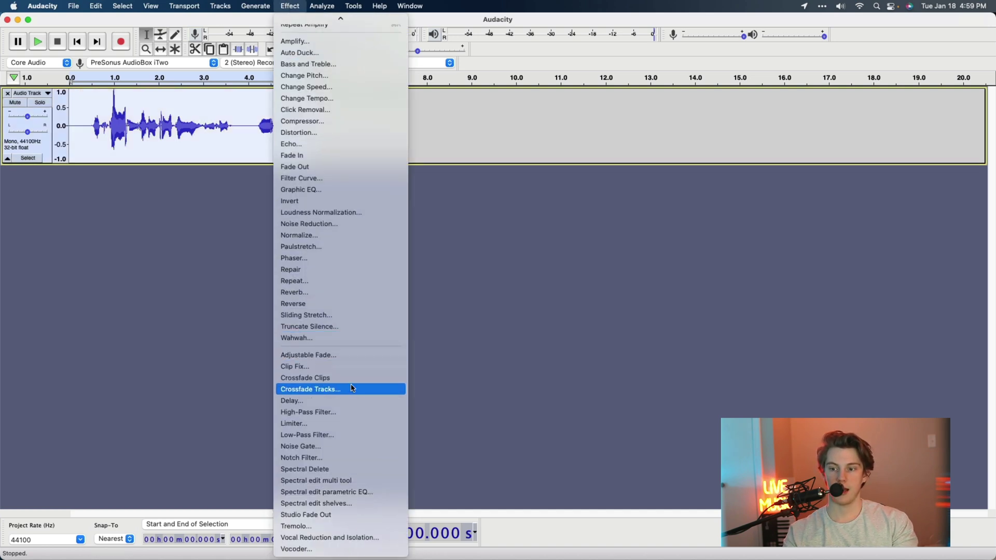
pyautogui.click(315, 401)
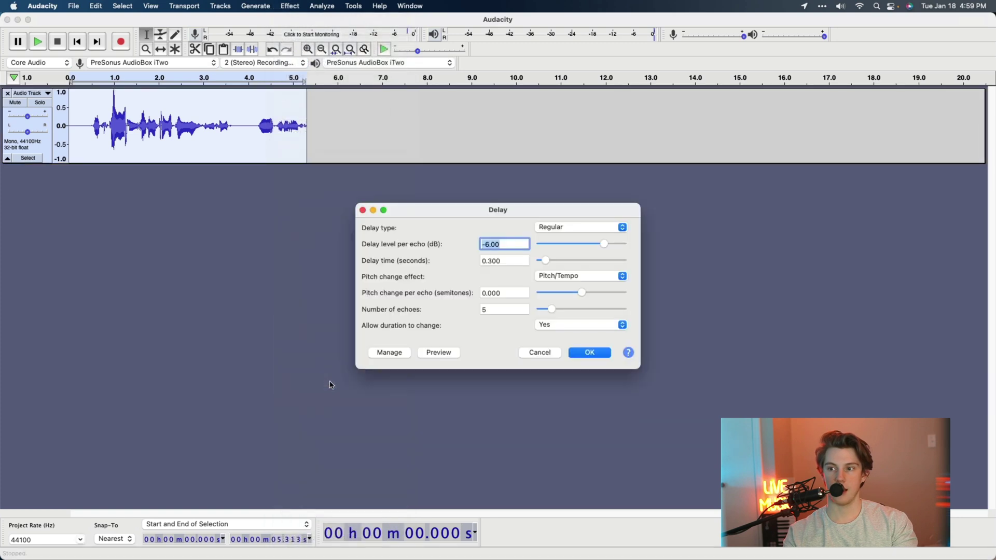
pyautogui.click(443, 354)
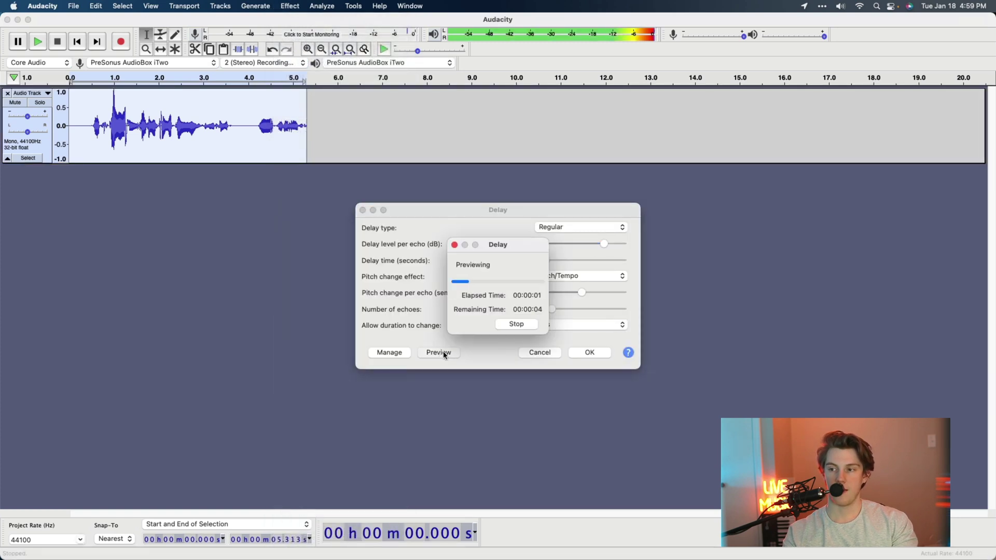
pyautogui.click(523, 324)
pyautogui.click(588, 352)
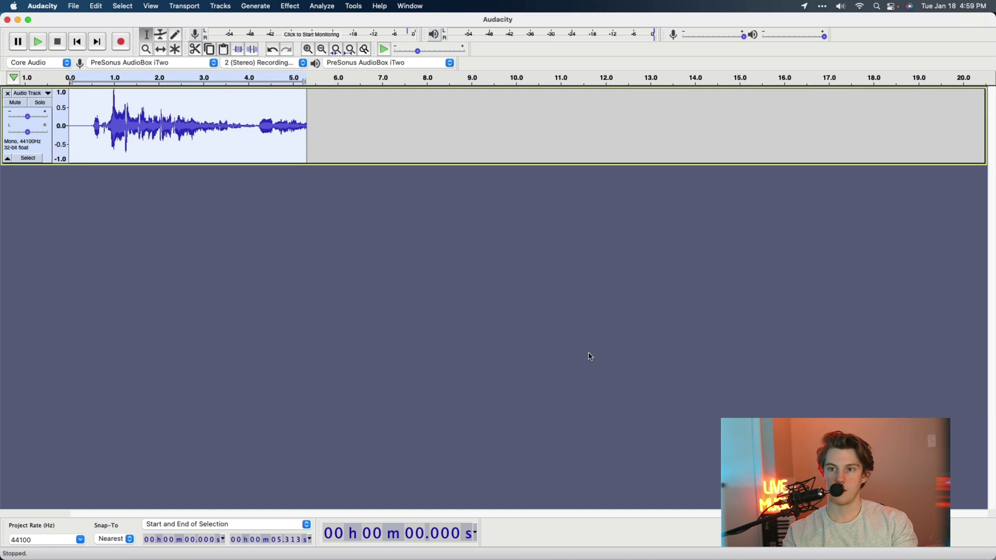
# Select the audio from about 0.4 seconds to the clip's end, play it back and stop playback.
pyautogui.click(84, 115)
pyautogui.moveTo(87, 114); pyautogui.dragTo(309, 125)
pyautogui.press('space')
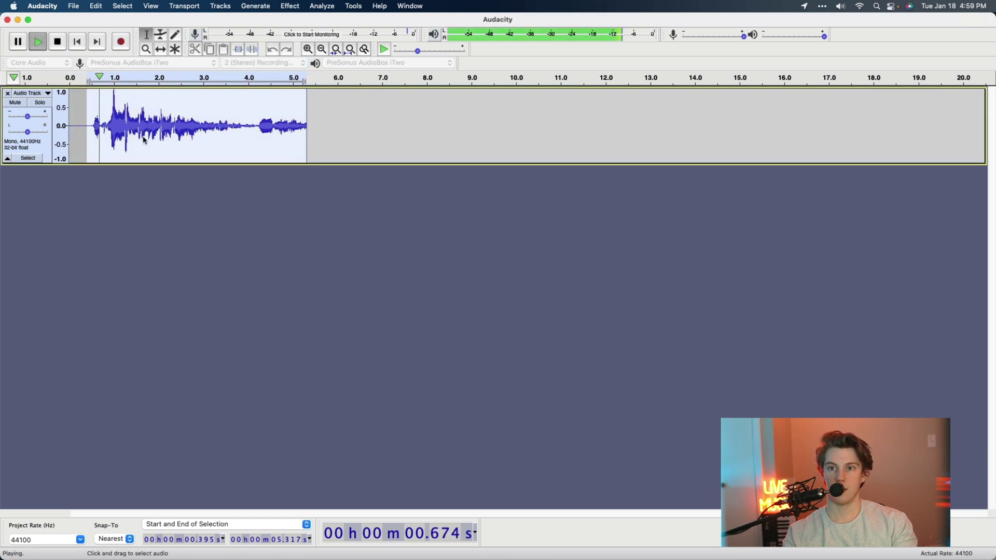
pyautogui.press('space')
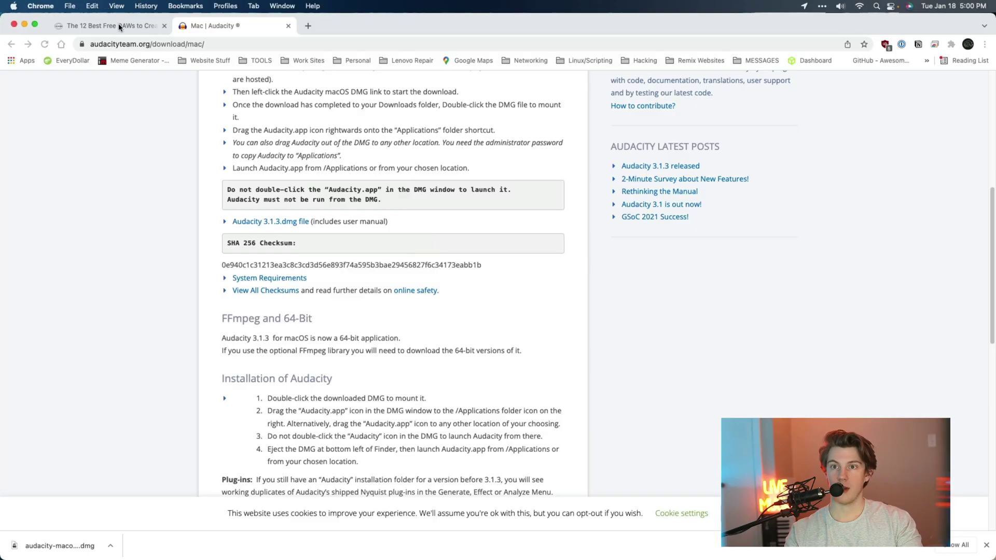
# Switch to Chrome and open the Tracktion Waveform Free page from the LANDR free DAW article in a new tab, and look it over.
pyautogui.click(119, 27)
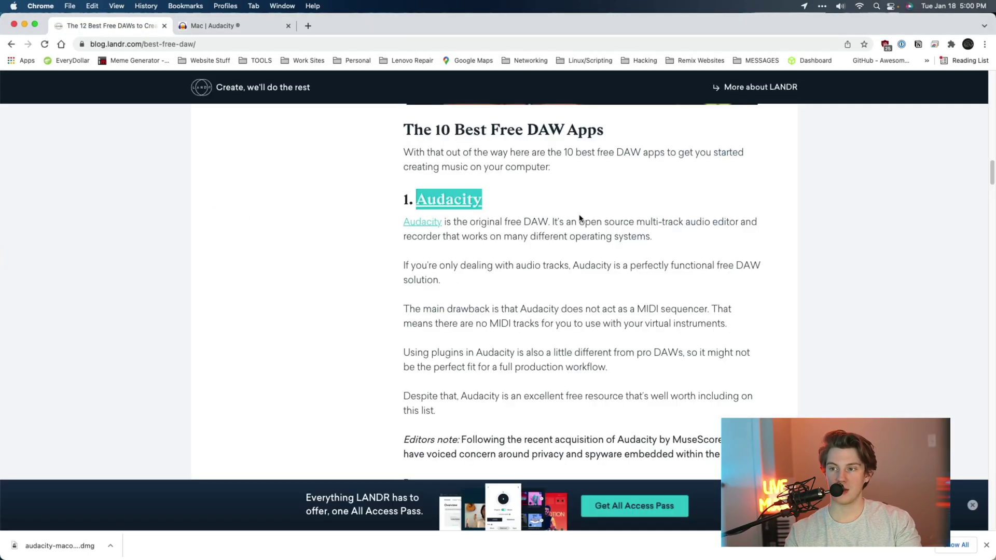
pyautogui.scroll(-10, 539, 265)
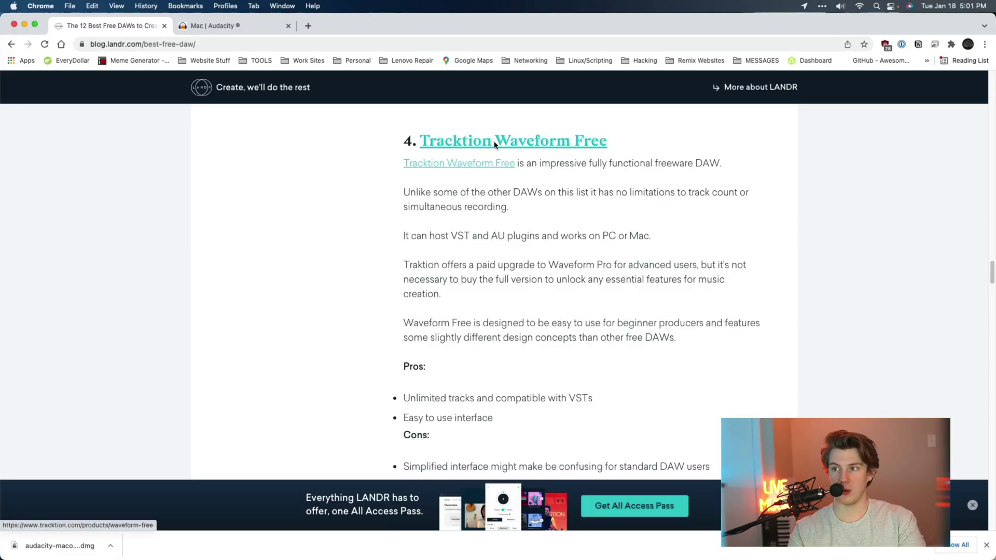
pyautogui.rightClick(494, 143)
pyautogui.click(513, 143)
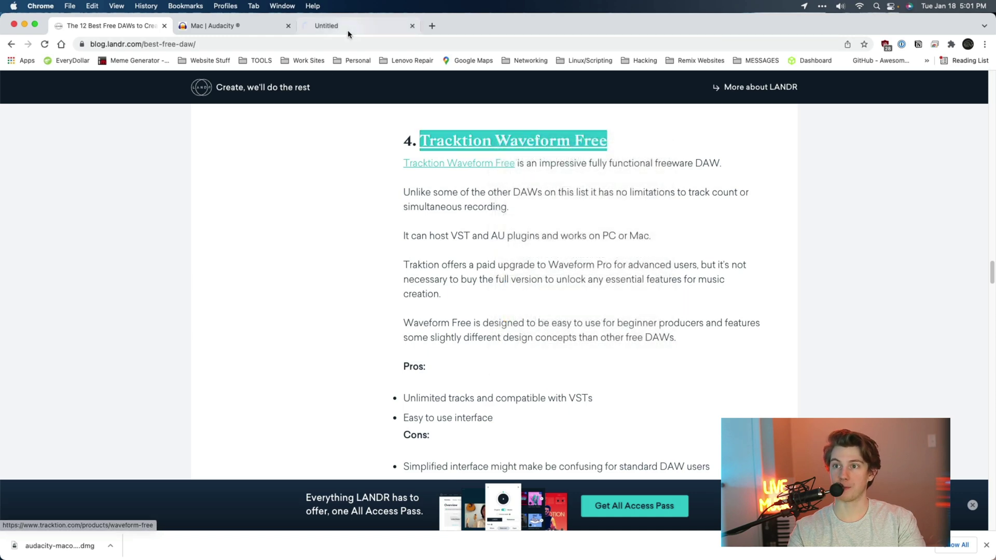
pyautogui.click(348, 32)
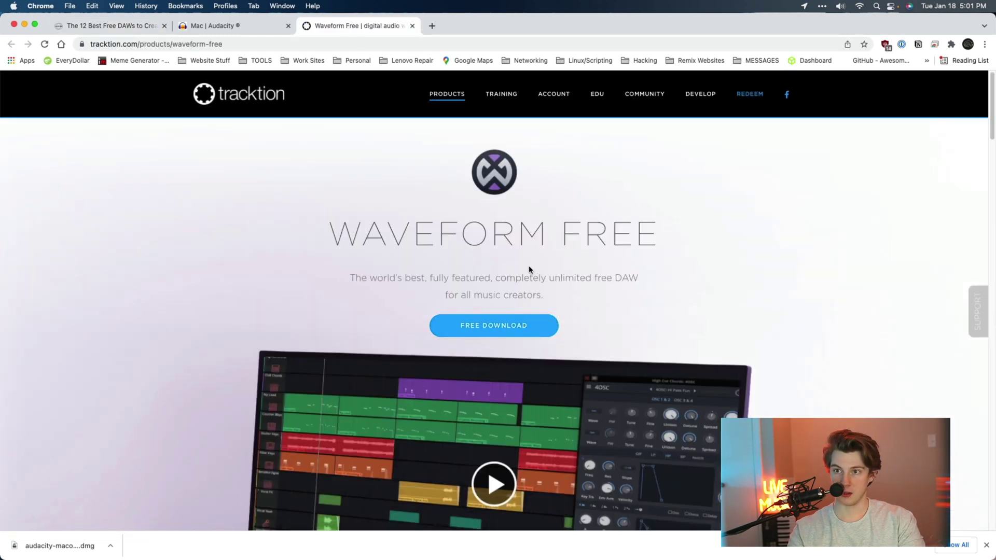
pyautogui.scroll(-10, 525, 312)
pyautogui.scroll(10, 527, 317)
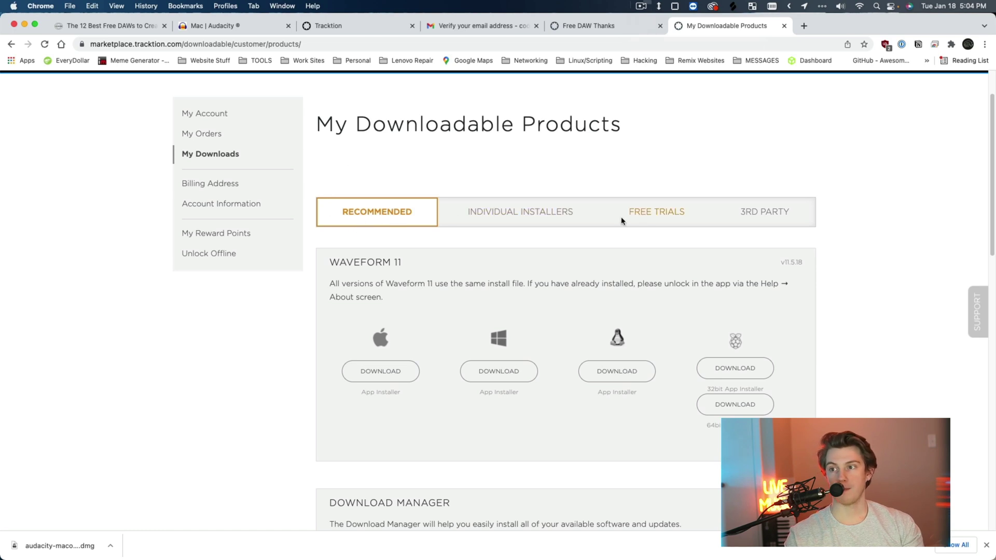
# Download the macOS installer for Waveform 11 from the downloadable products page and open the downloaded package.
pyautogui.scroll(2, 445, 161)
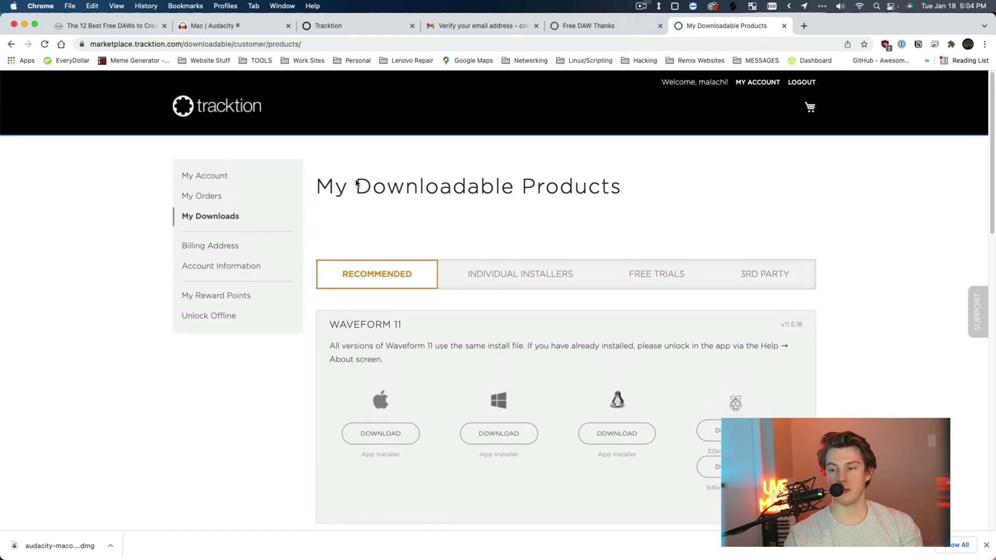
pyautogui.scroll(-4, 415, 204)
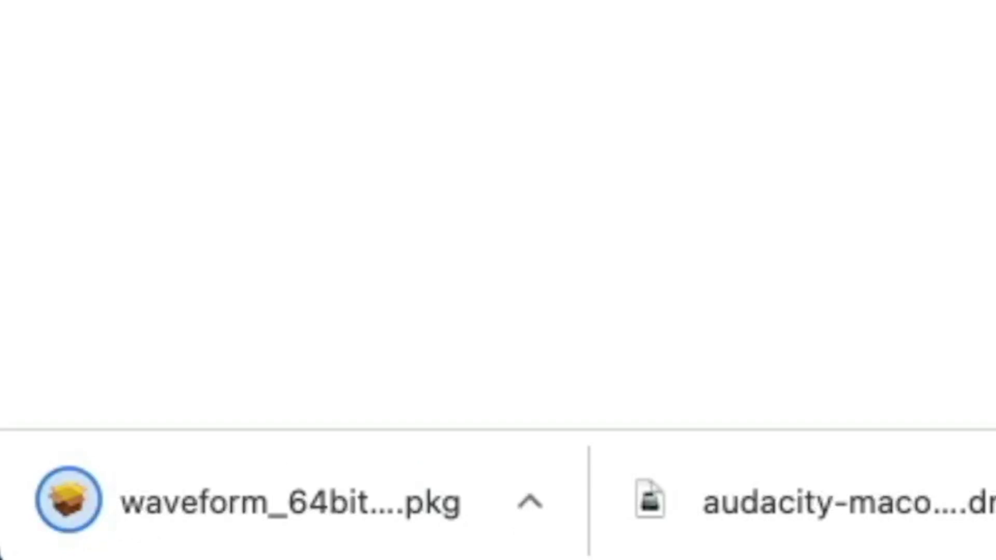
pyautogui.click(389, 504)
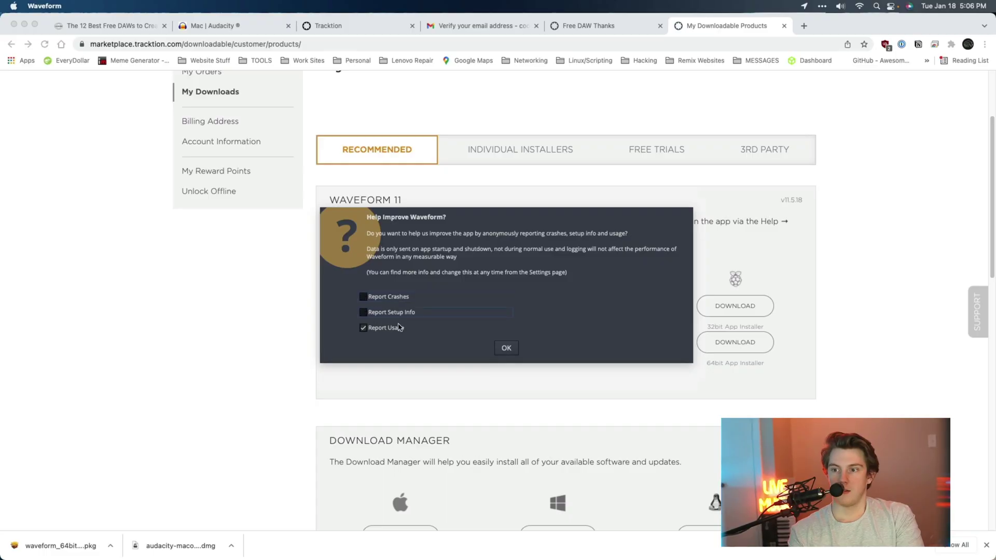
# Confirm Waveform's reporting preferences and create a project named MACOFIRST from the EDM template.
pyautogui.click(519, 348)
pyautogui.click(506, 316)
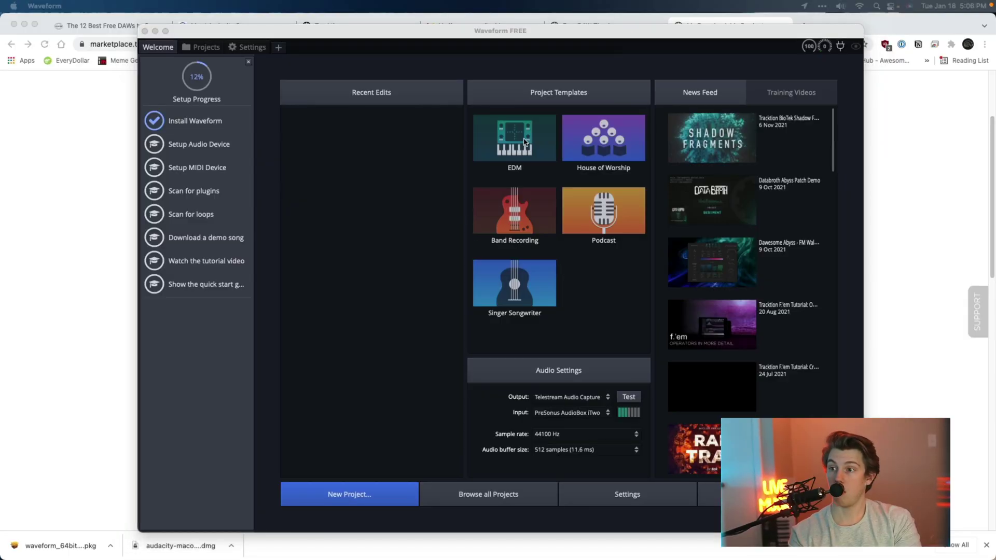
pyautogui.moveTo(727, 179); pyautogui.dragTo(591, 188)
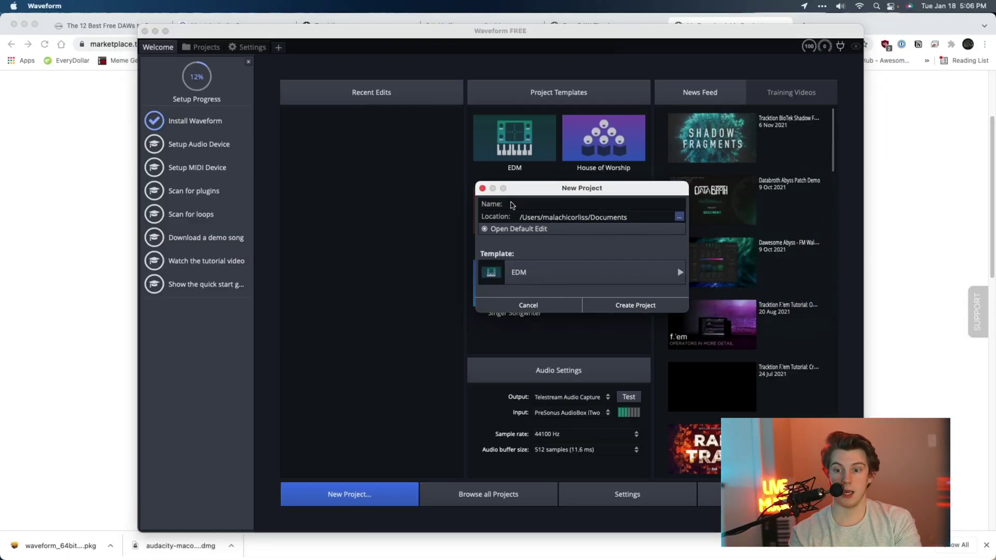
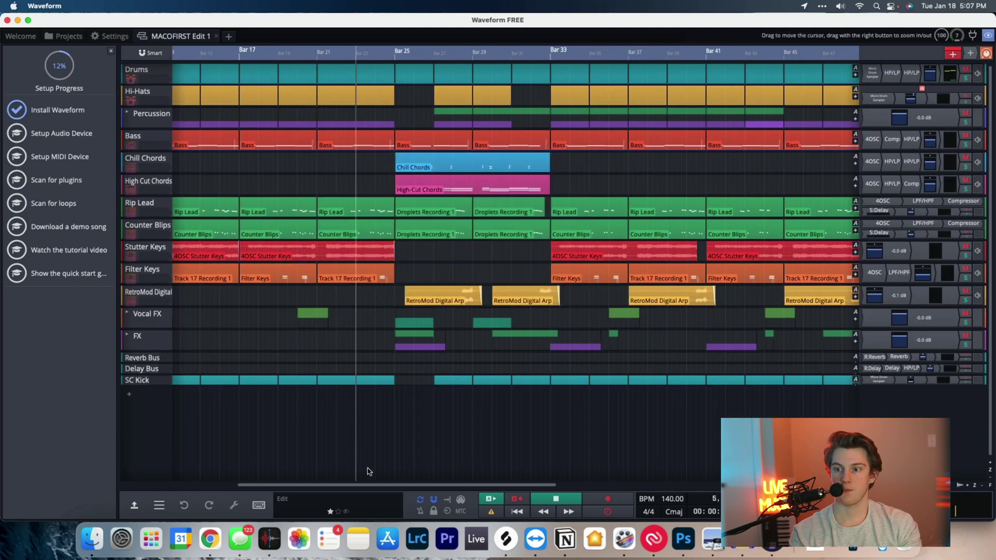
# Look over the EDM template's tracks from the start of the arrangement while it plays, and stop playback.
pyautogui.hscroll(-10, 373, 363)
pyautogui.click(277, 333)
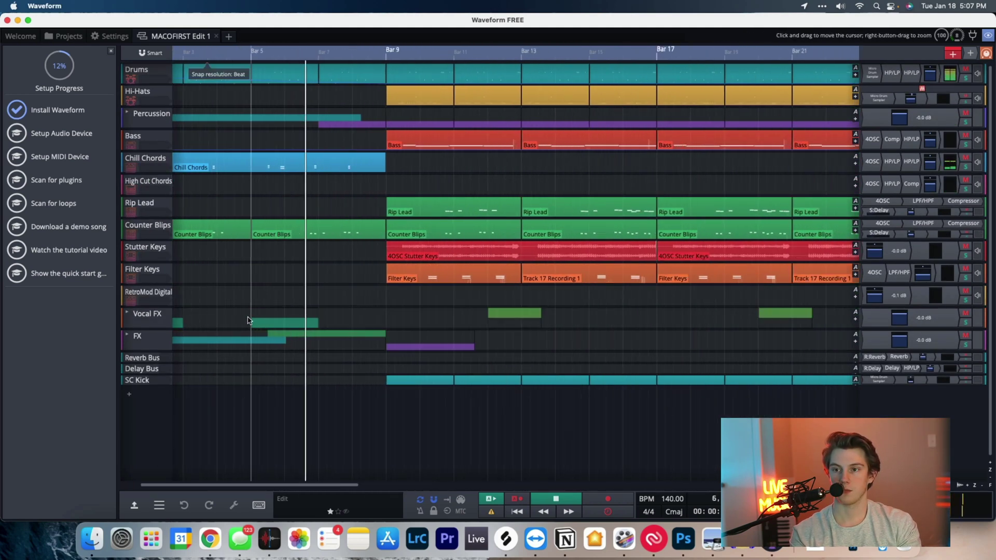
pyautogui.press('z')
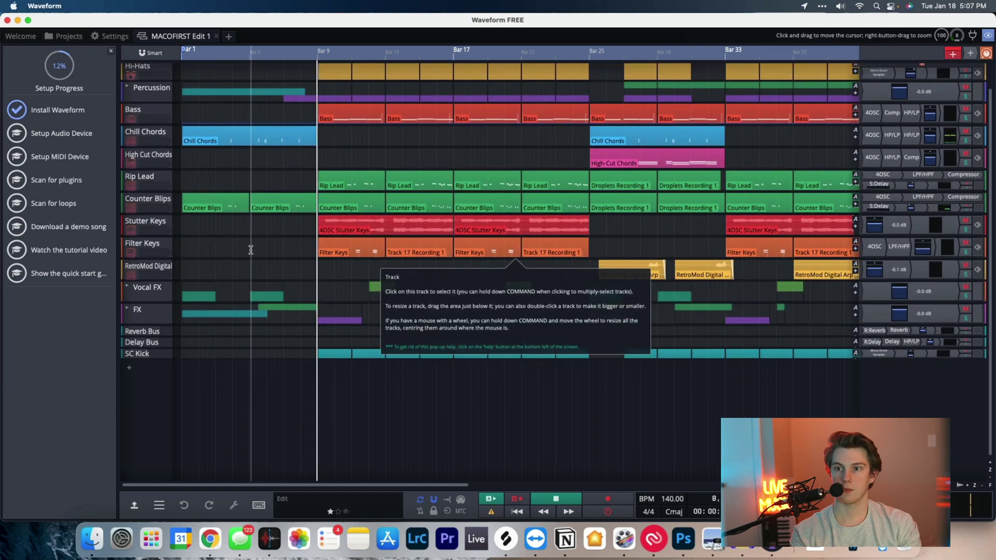
pyautogui.scroll(2, 266, 260)
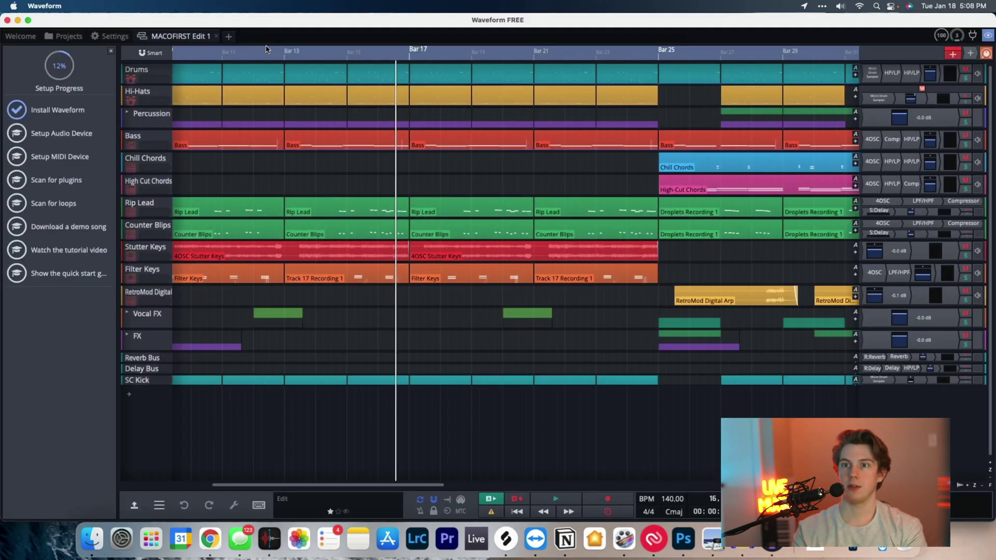
# Close the MACOFIRST edit and create a project named MACOSECONDTIME from the Default template.
pyautogui.click(216, 36)
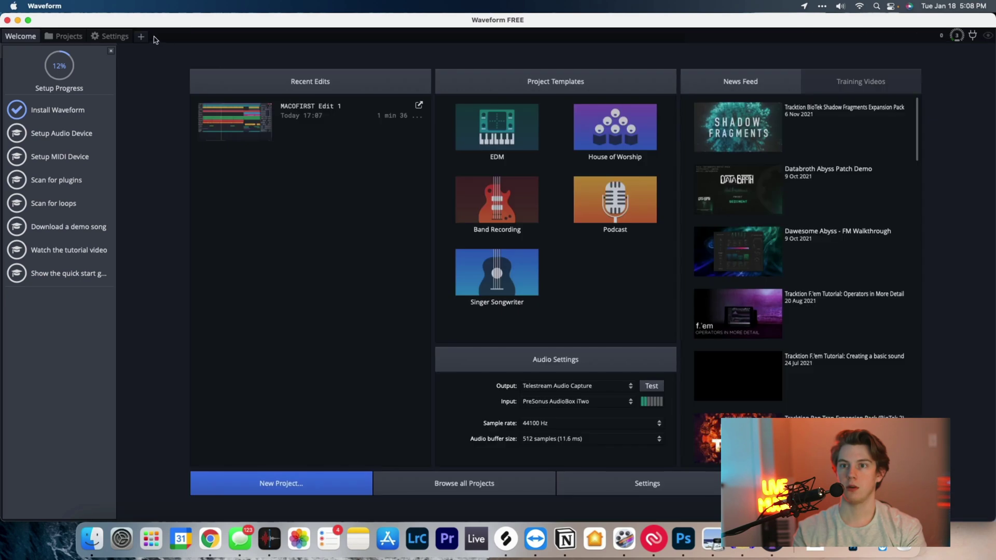
pyautogui.click(141, 37)
pyautogui.click(222, 45)
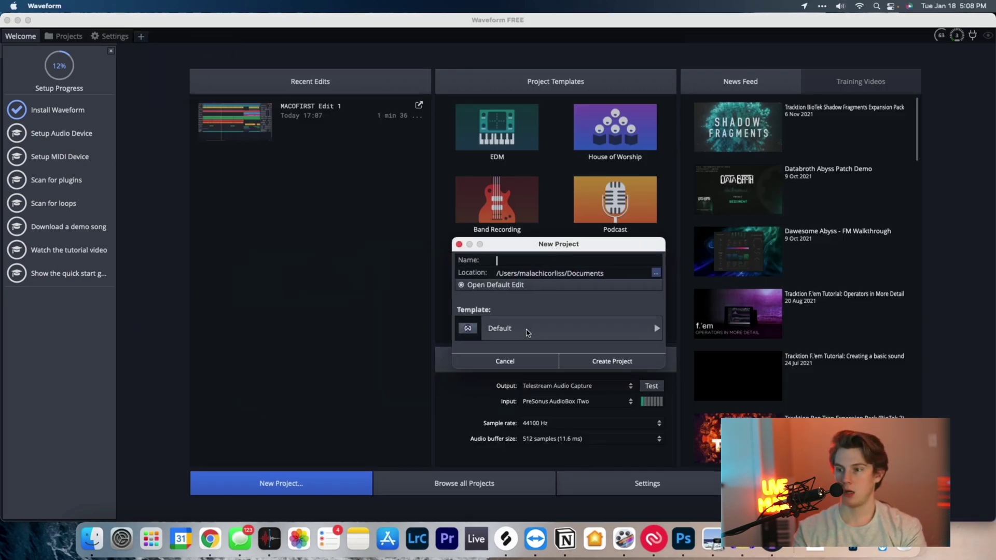
pyautogui.click(614, 362)
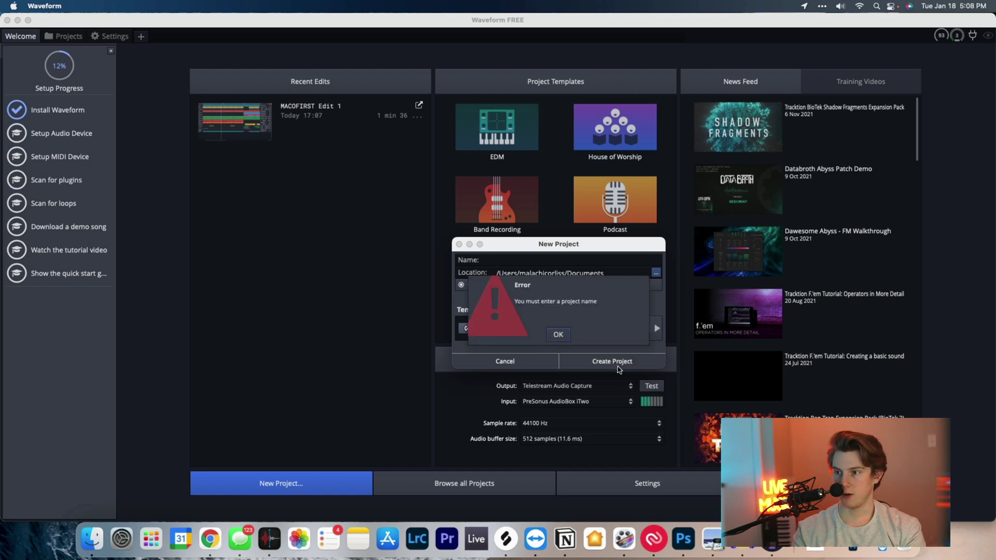
pyautogui.click(558, 335)
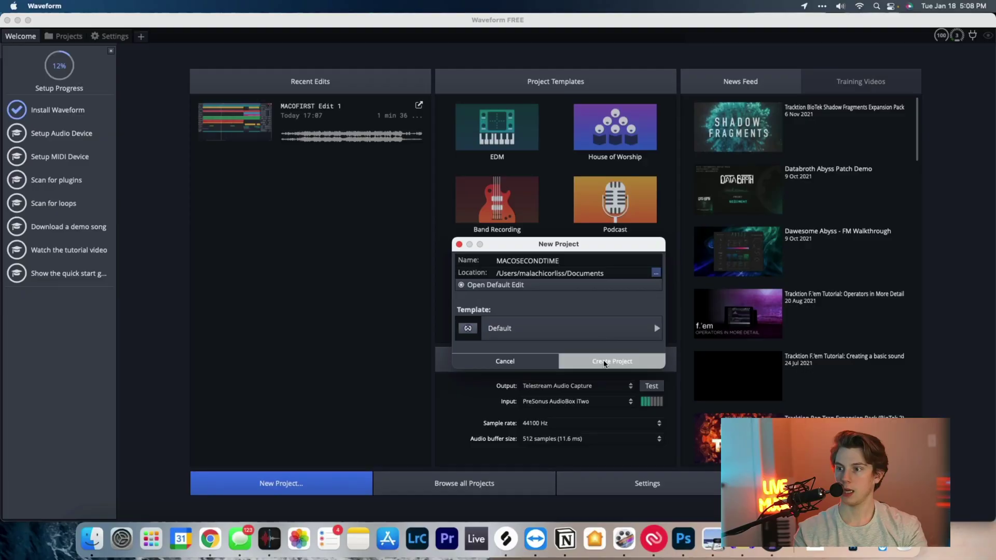
pyautogui.click(604, 361)
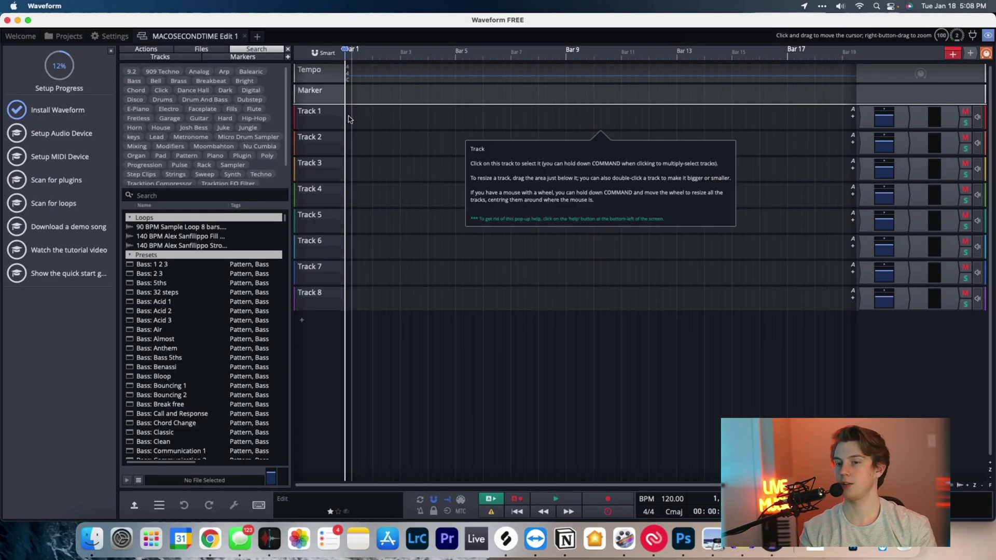
pyautogui.scroll(-5, 182, 280)
pyautogui.scroll(5, 178, 310)
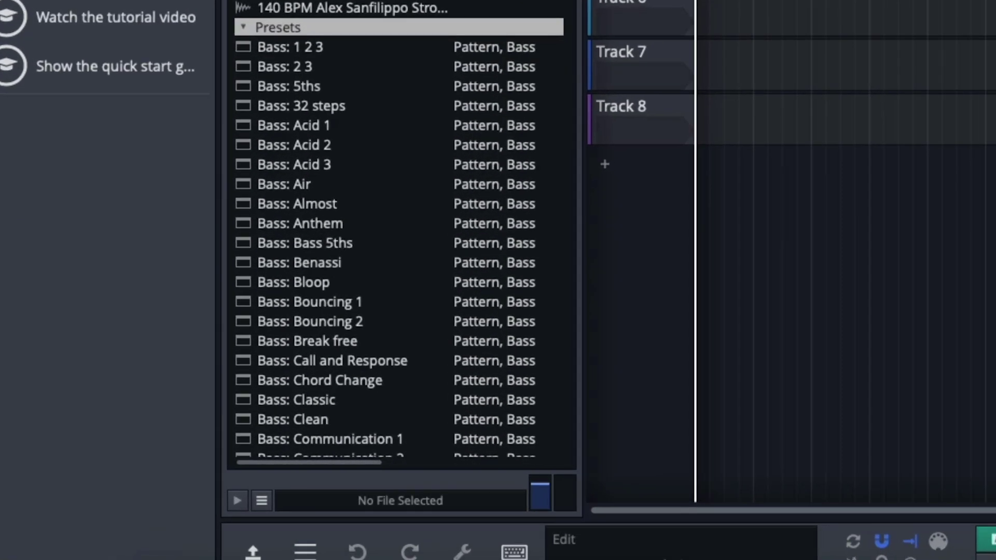
pyautogui.scroll(-2, 382, 243)
pyautogui.scroll(2, 382, 244)
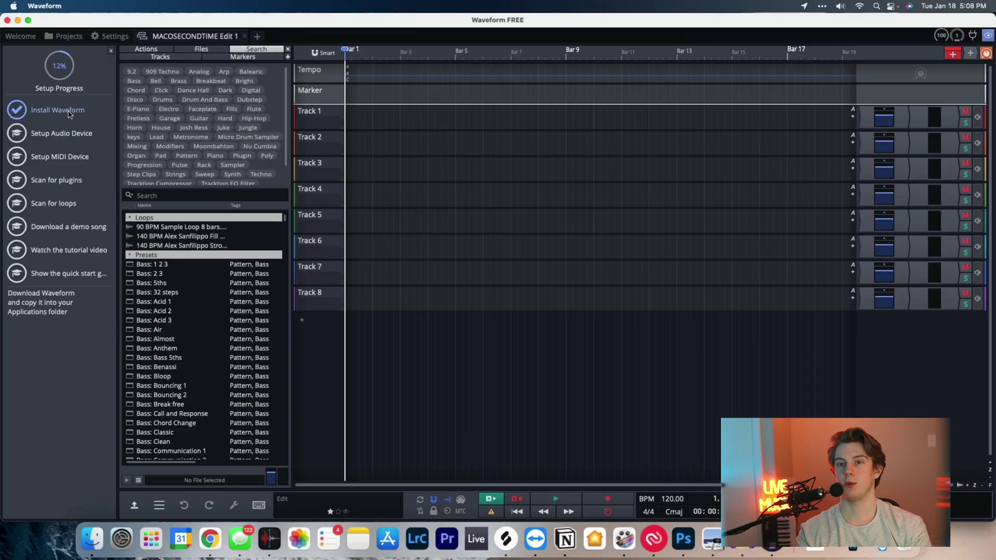
# Create a new track below Track 8 and record a short take on it from Input 1.
pyautogui.rightClick(546, 302)
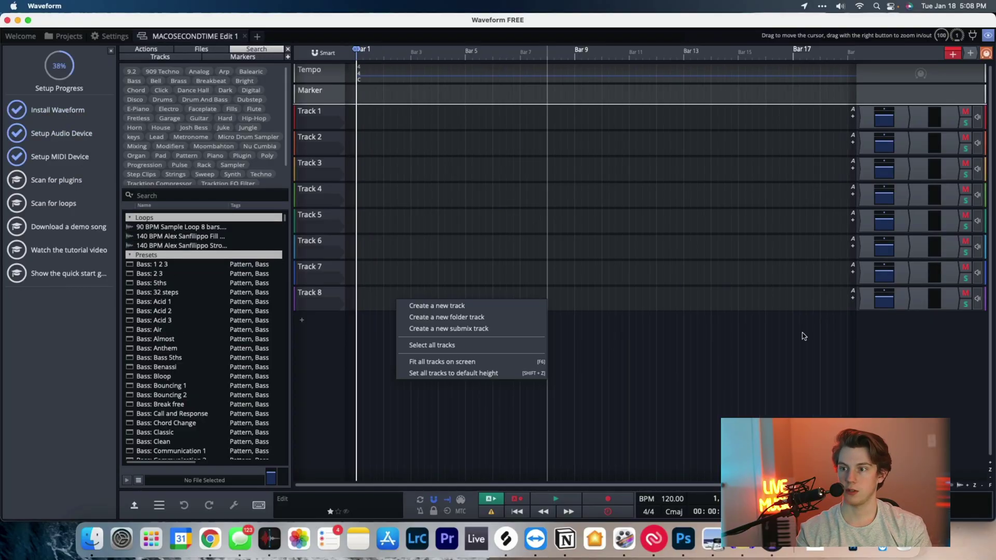
pyautogui.click(458, 307)
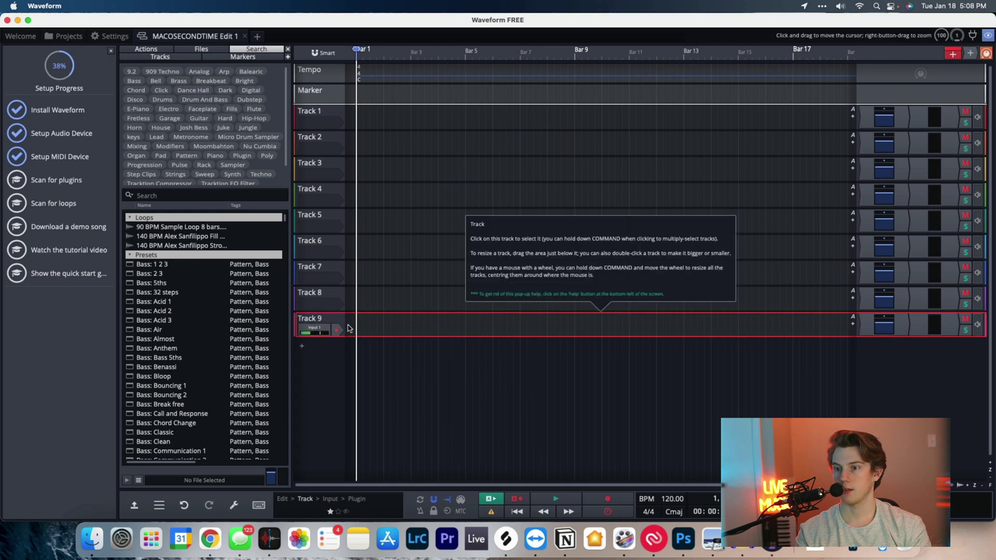
pyautogui.scroll(5, 349, 329)
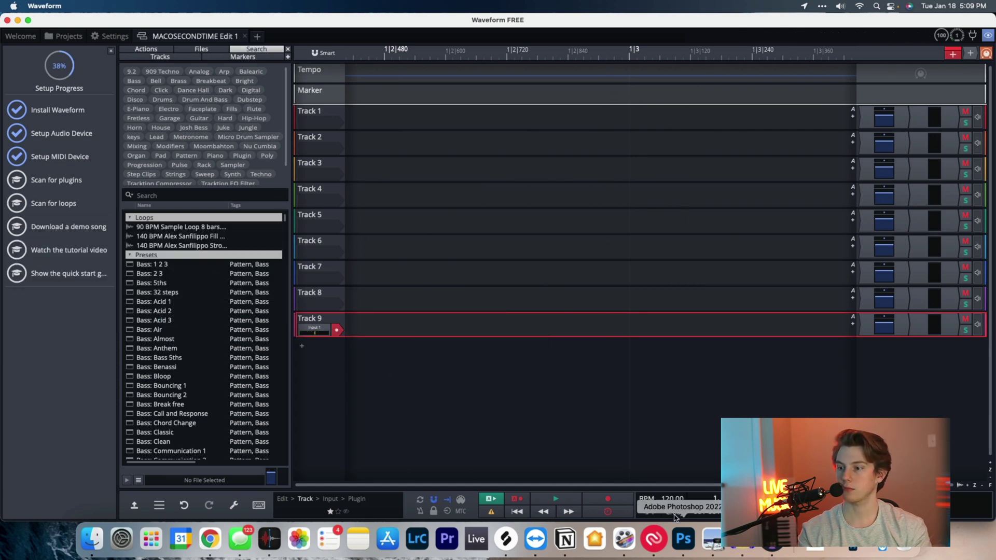
pyautogui.click(608, 499)
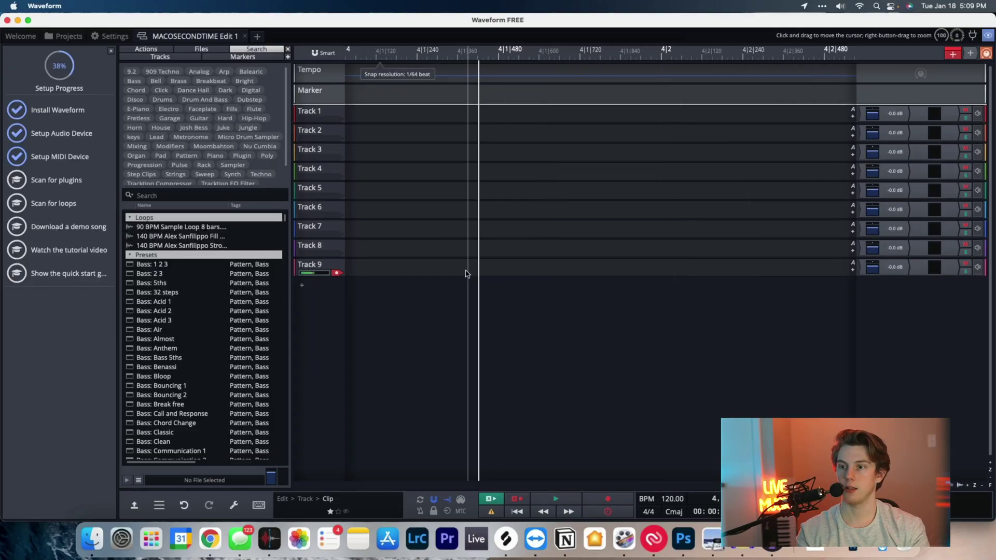
pyautogui.scroll(-2, 414, 253)
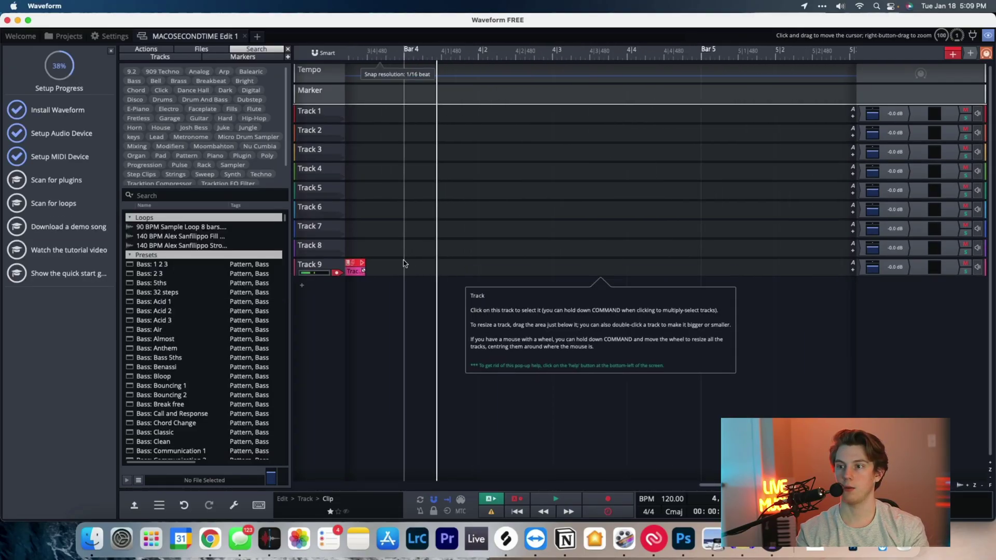
# Return to the beginning of the arrangement, play back the start of the Track 9 recording, and stop playback.
pyautogui.click(381, 484)
pyautogui.moveTo(381, 484); pyautogui.dragTo(190, 473)
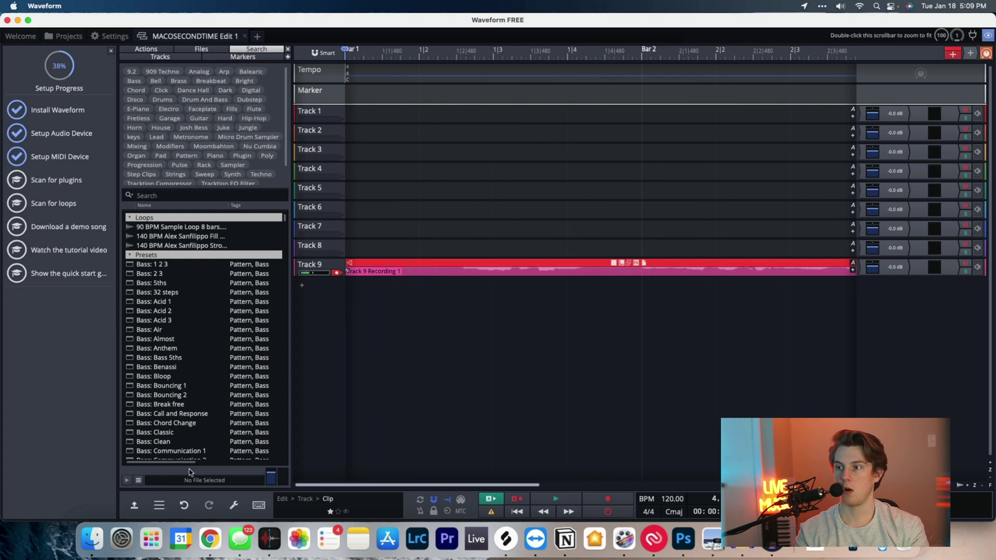
pyautogui.click(519, 512)
pyautogui.click(555, 500)
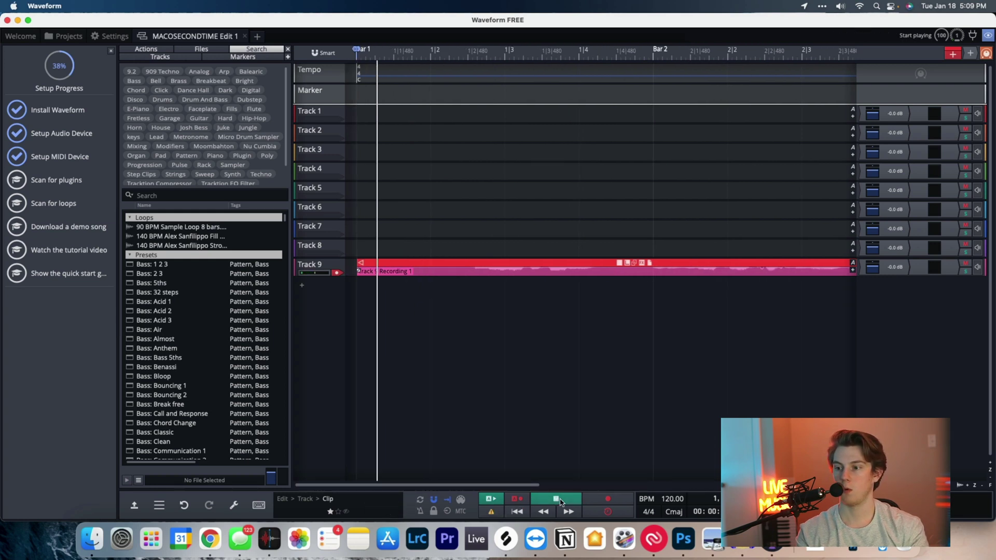
pyautogui.click(560, 501)
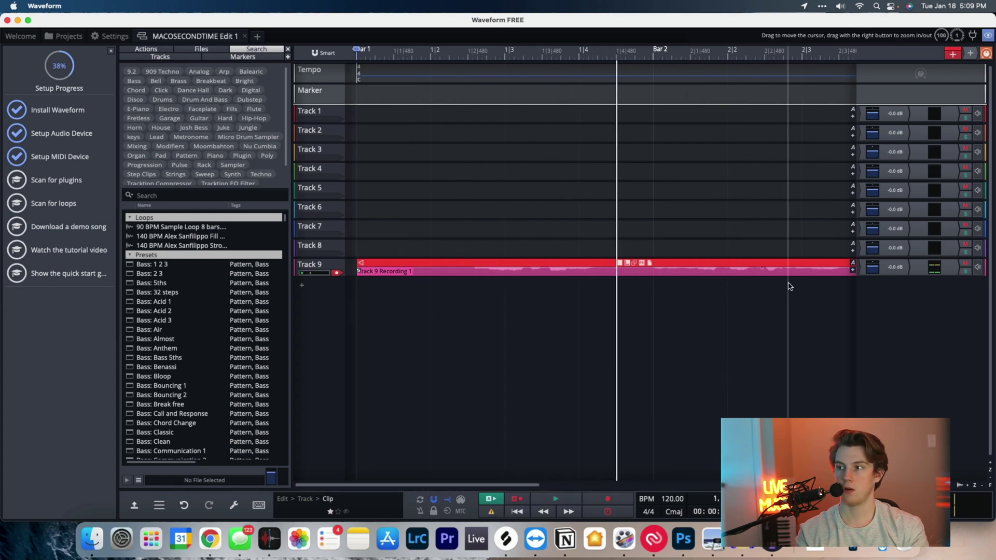
# Add a Delay plugin to Track 9.
pyautogui.click(917, 271)
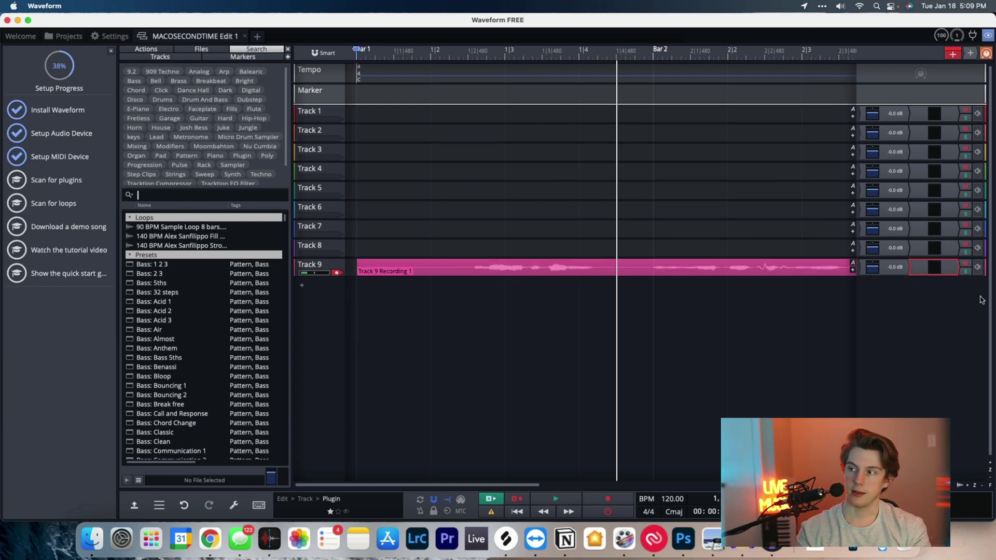
pyautogui.click(851, 269)
pyautogui.click(842, 304)
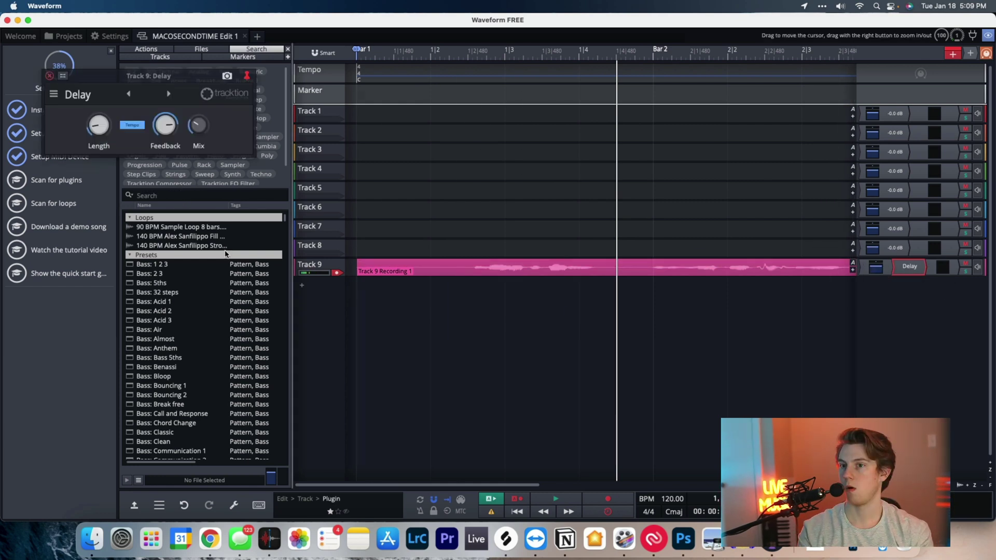
# Set the Delay length to about 193 ms while Track 9 plays, close the plugin window, and stop playback.
pyautogui.click(102, 121)
pyautogui.press('space')
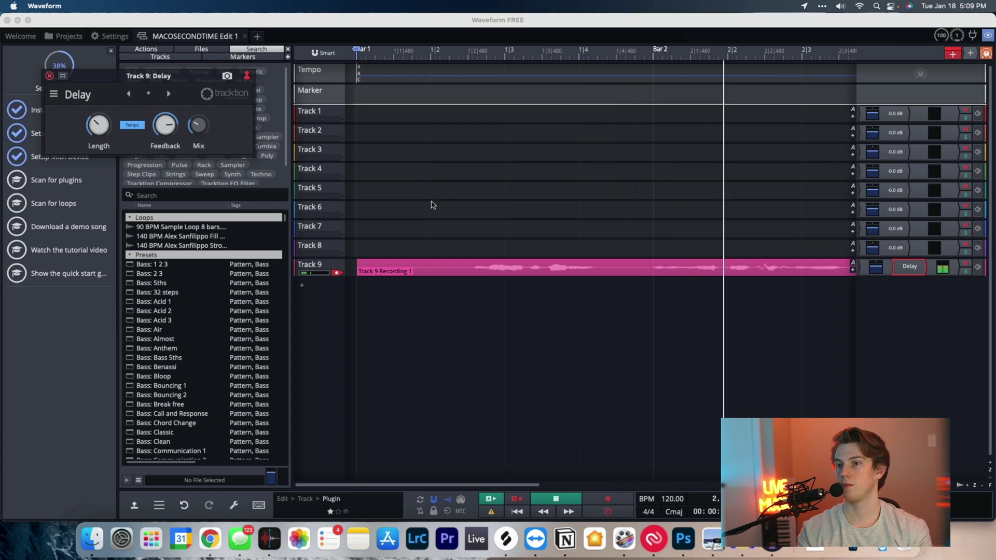
pyautogui.scroll(5, 102, 123)
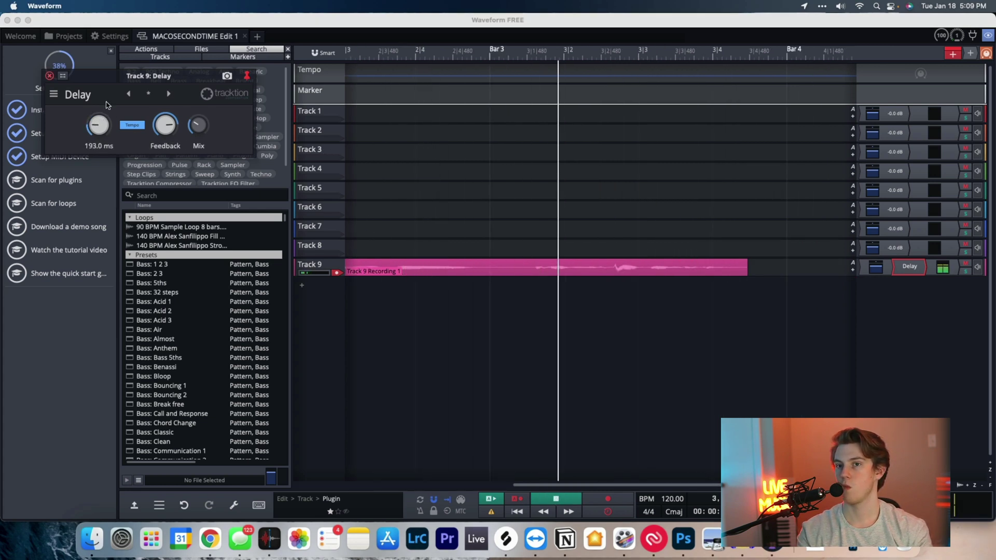
pyautogui.moveTo(92, 83); pyautogui.dragTo(110, 187)
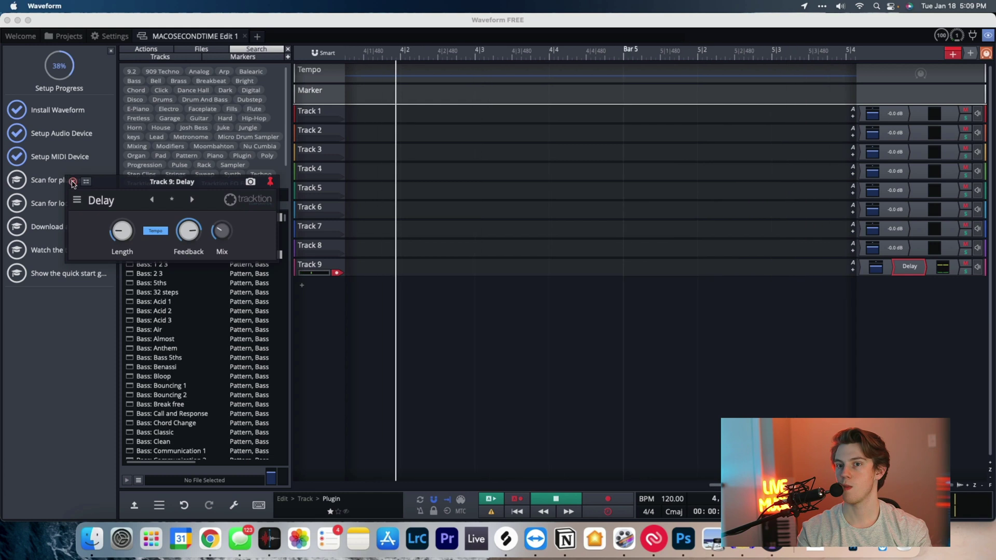
pyautogui.click(446, 260)
pyautogui.press('space')
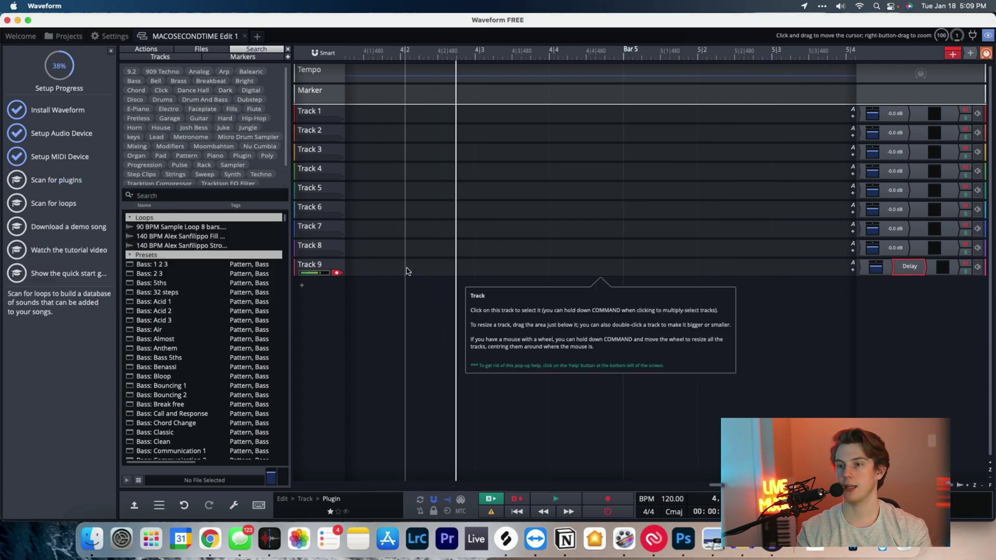
# Preview the Bass: Acid 3 preset from the search browser and look through other entries in the list.
pyautogui.scroll(-5, 397, 271)
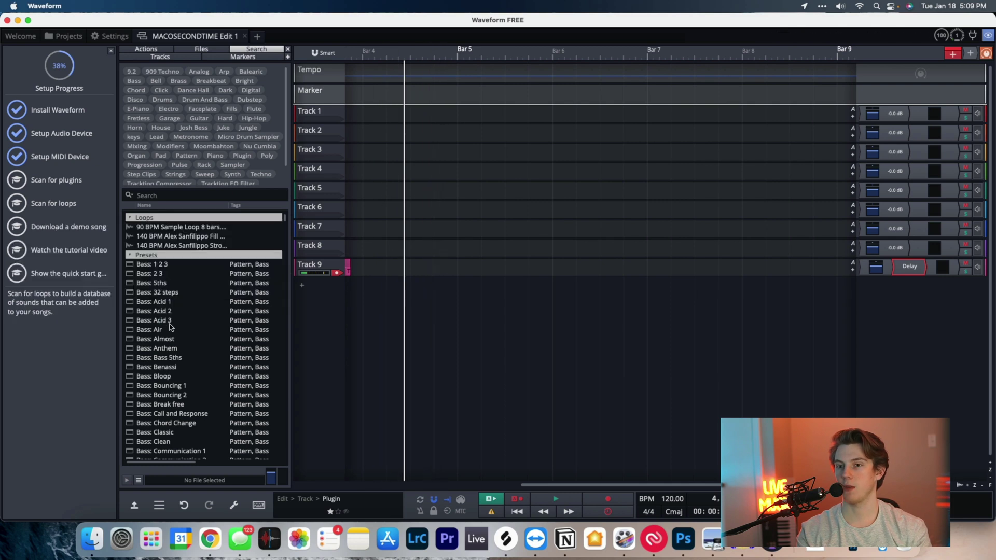
pyautogui.moveTo(240, 325); pyautogui.dragTo(344, 300)
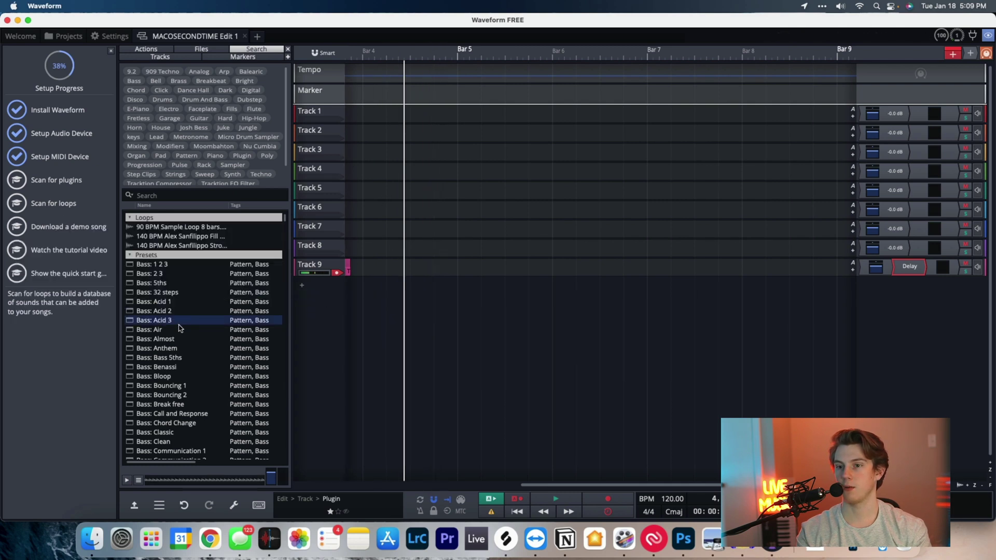
pyautogui.click(127, 481)
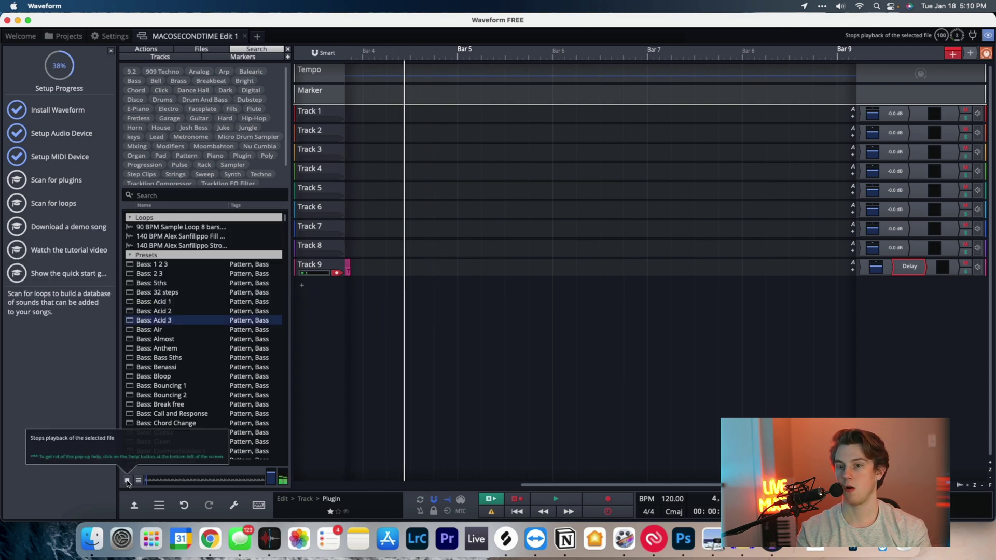
pyautogui.scroll(-10, 159, 350)
pyautogui.click(182, 293)
pyautogui.click(172, 282)
pyautogui.click(163, 273)
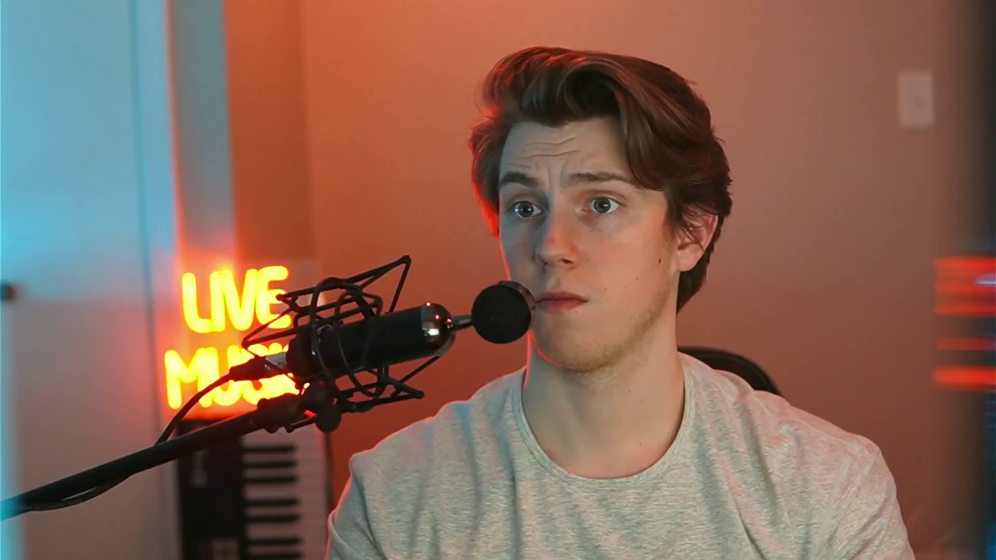